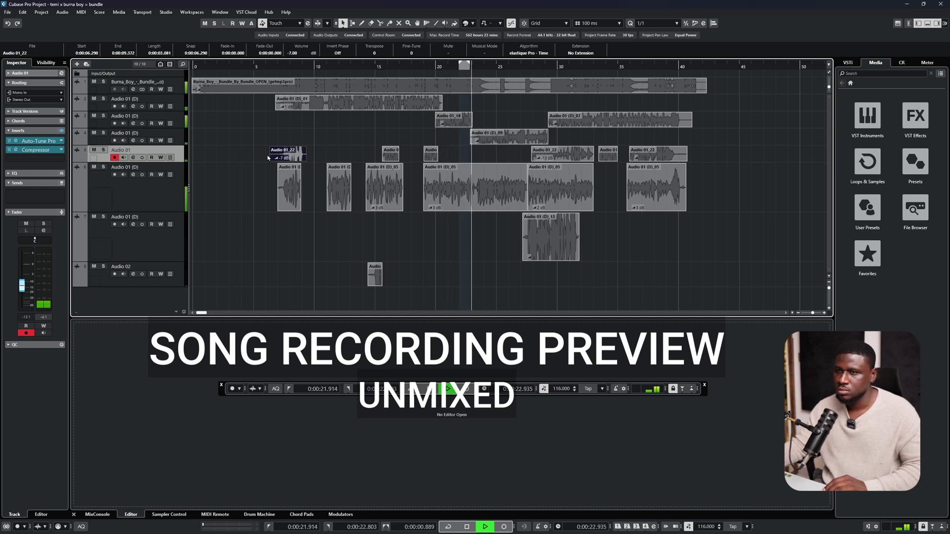
Rename the first vocal track below the beat track as "Lead vox"
double_click(124, 99)
key("Caps_Lock")
type("L")
key("Caps_Lock")
type("ead v")
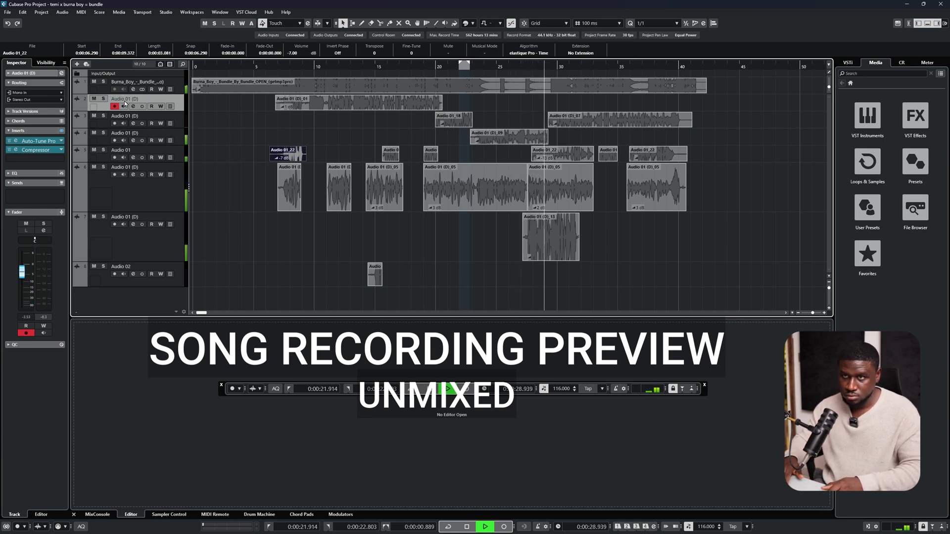
type("ox")
key("Return")
Rename the track directly below "Lead vox" as "Lead vox 2"
double_click(138, 115)
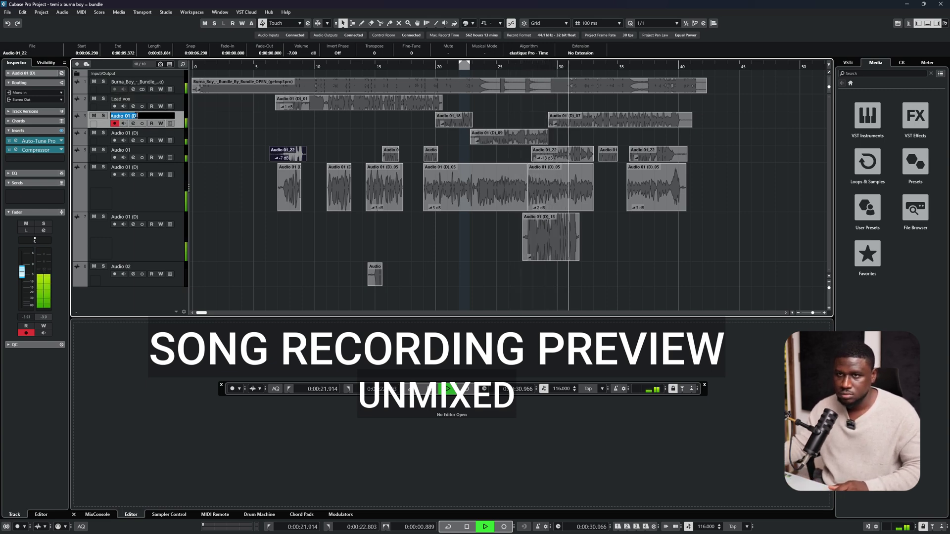
key("Caps_Lock")
type("L")
key("Caps_Lock")
type("ead vox")
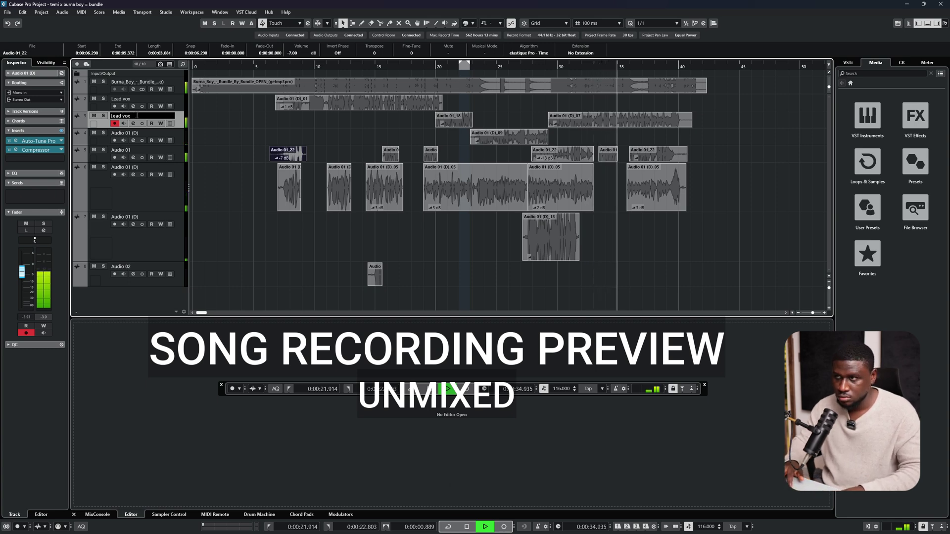
type(" 2")
key("Return")
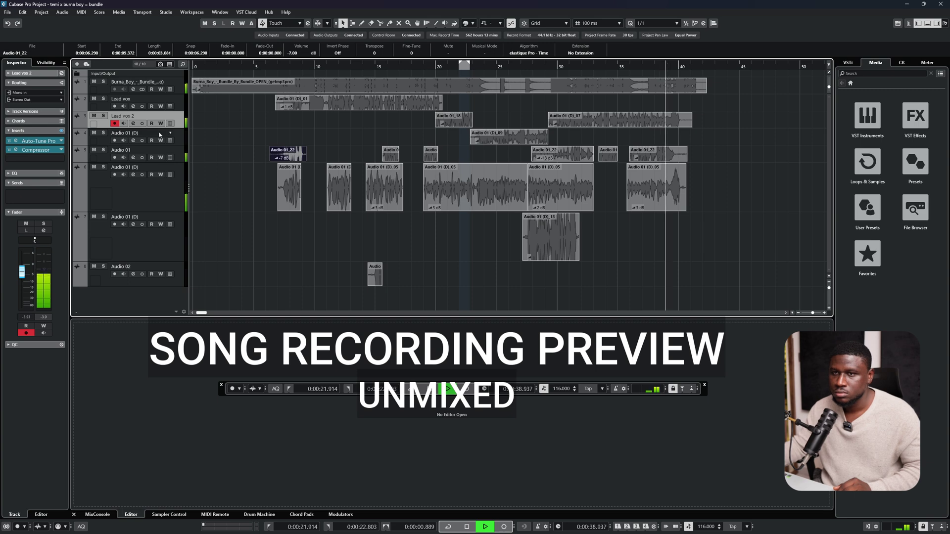
Open the name of the track below "Lead vox 2" for editing and clear it
double_click(123, 132)
key("BackSpace")
key("Caps_Lock")
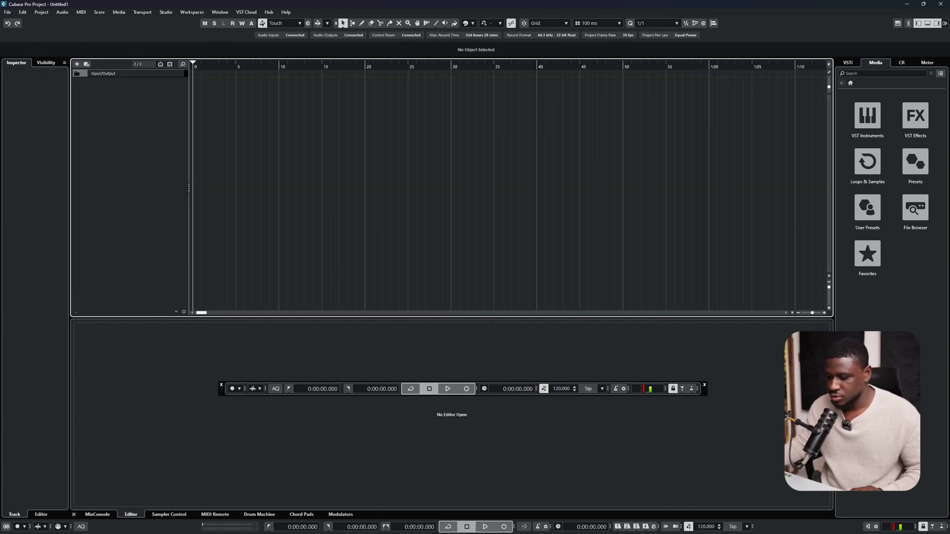
Import the Burna_Boy_-_Bundle_By_Bundle_OPEN audio file at the project start, copying it to the project folder
key("F2")
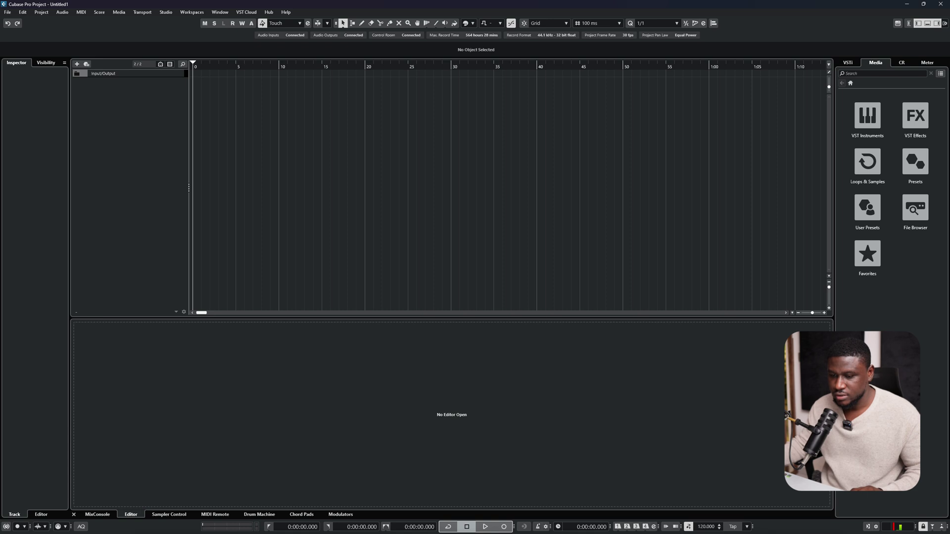
left_click_drag(219, 161, 209, 82)
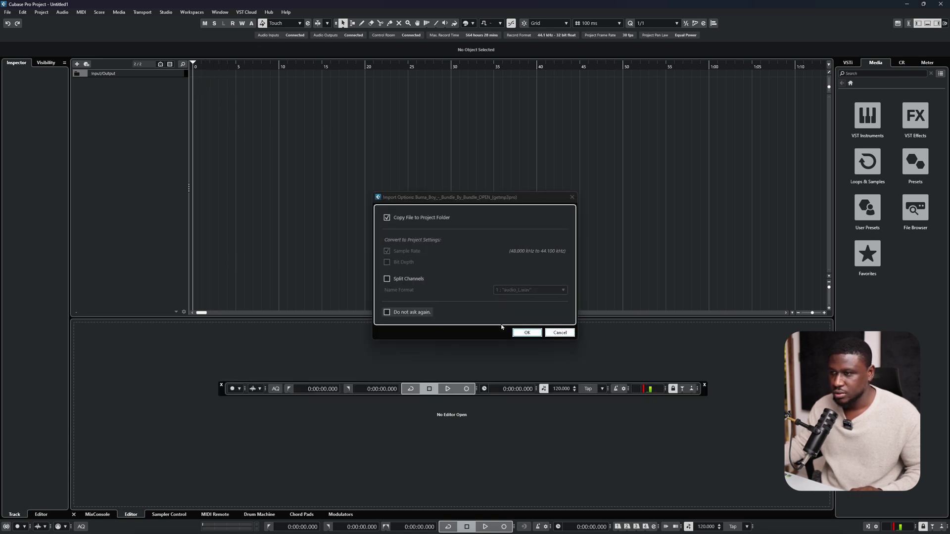
left_click(533, 332)
left_click_drag(276, 92, 264, 92)
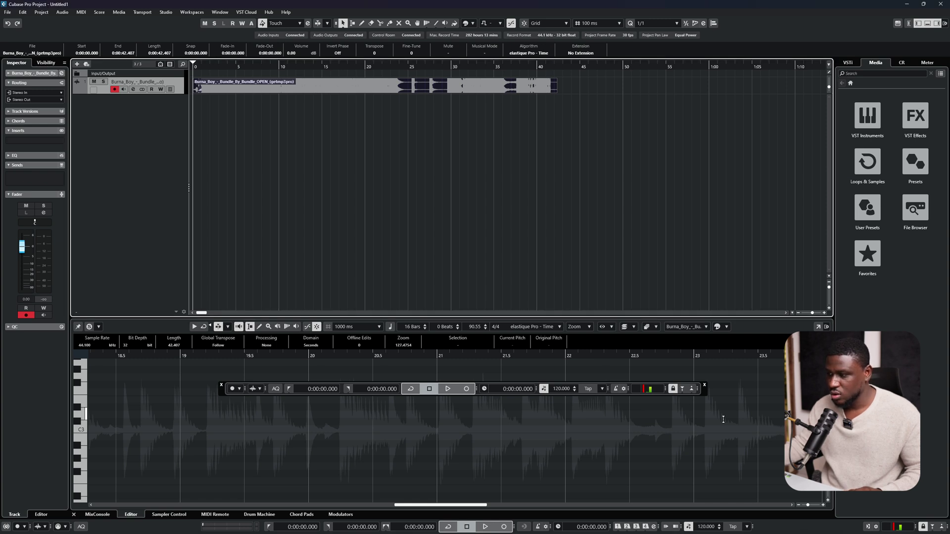
Set the project tempo to 116 BPM and deselect the imported beat event
left_click(708, 526)
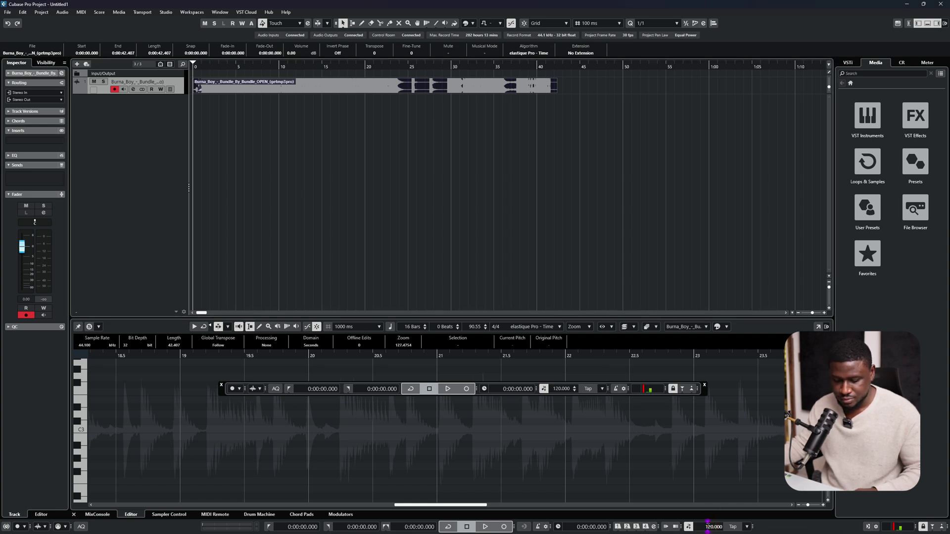
type("11")
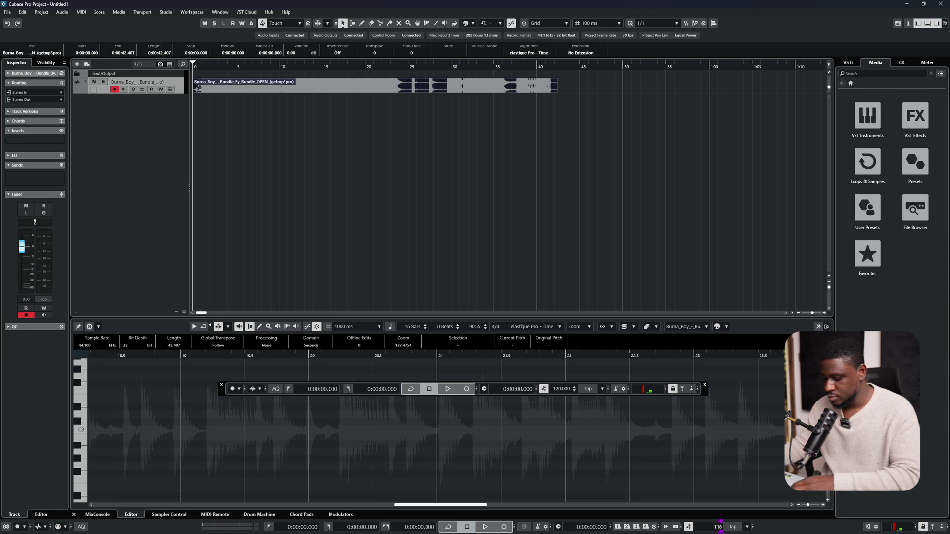
type("6")
key("Return")
left_click(214, 125)
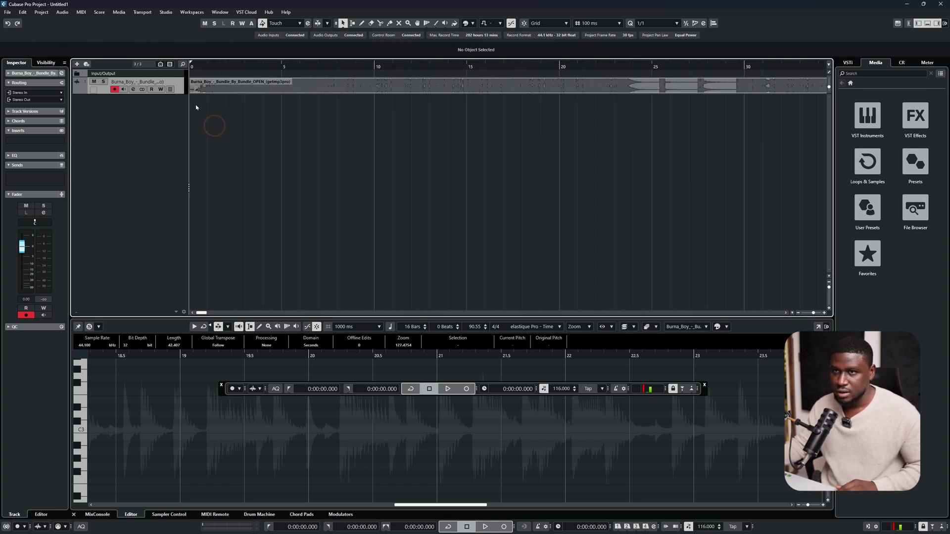
Play the beat from the start with the metronome on to check its timing against the click
left_click_drag(223, 64, 197, 100)
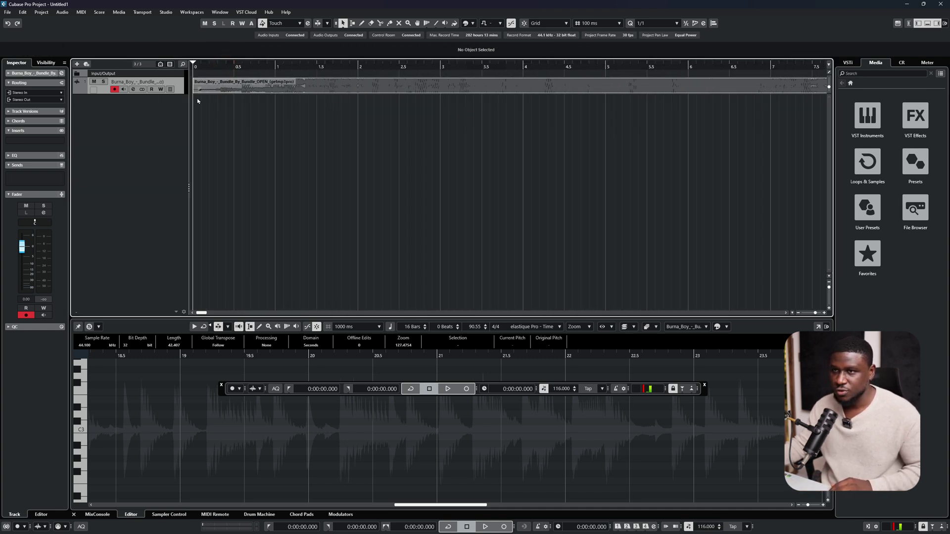
left_click(213, 89)
key("space")
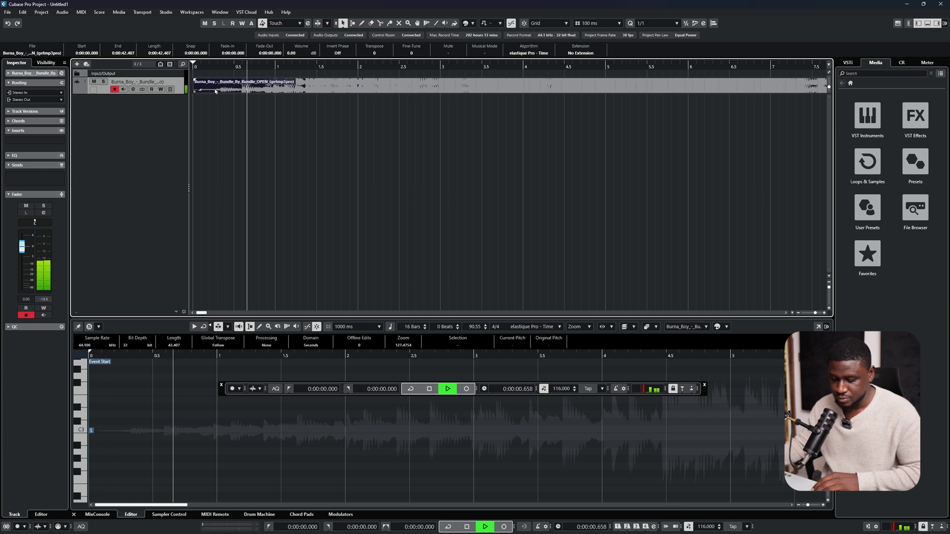
key("g")
key("g")
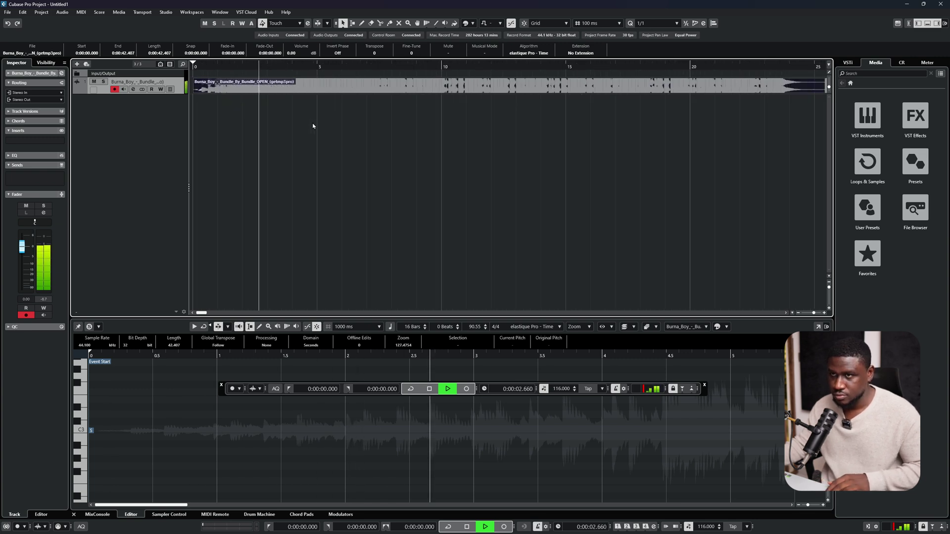
key("space")
Trim the beat event's start so it is 42.308 s long from time zero, and play it against the metronome
left_click_drag(195, 66, 196, 91)
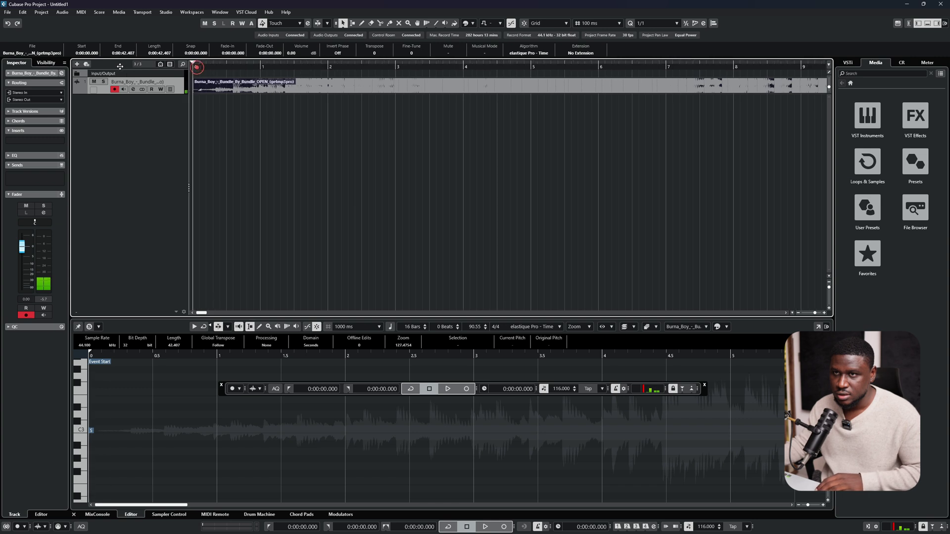
key("space")
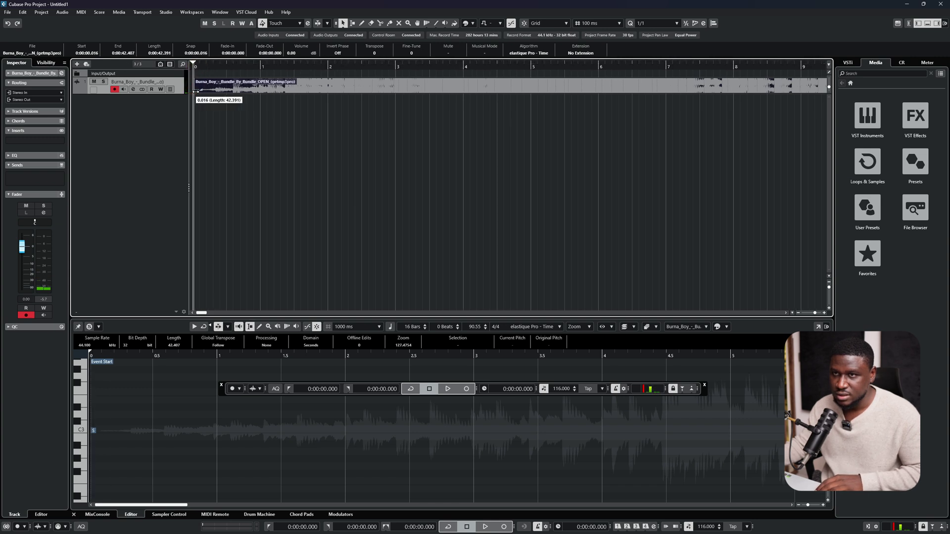
left_click_drag(252, 75, 253, 67)
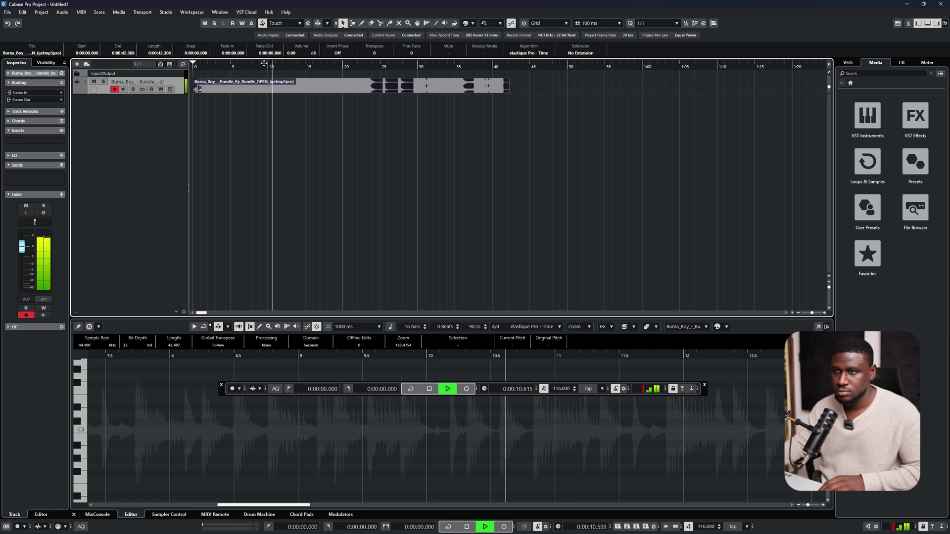
key("space")
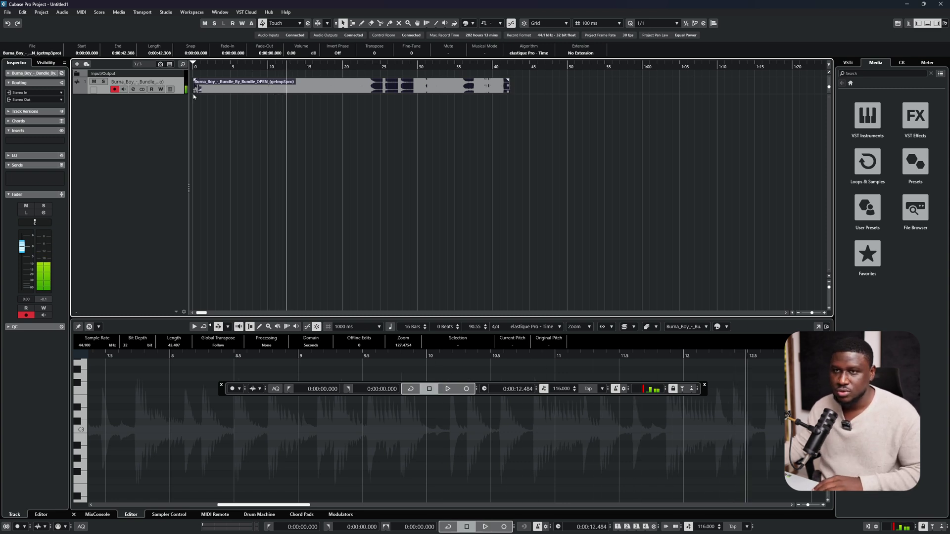
Lower the beat track's volume fader to about -6 dB
left_click_drag(32, 252, 27, 254)
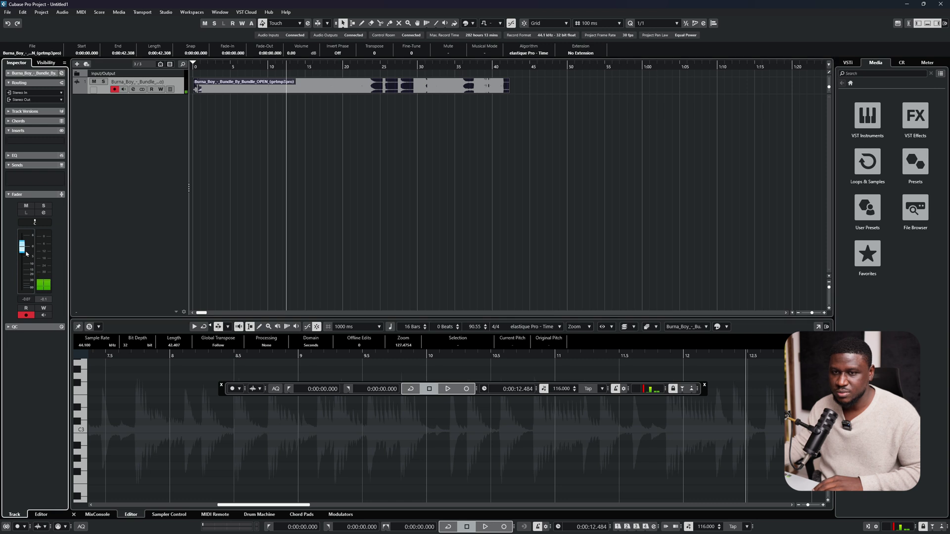
left_click(170, 117)
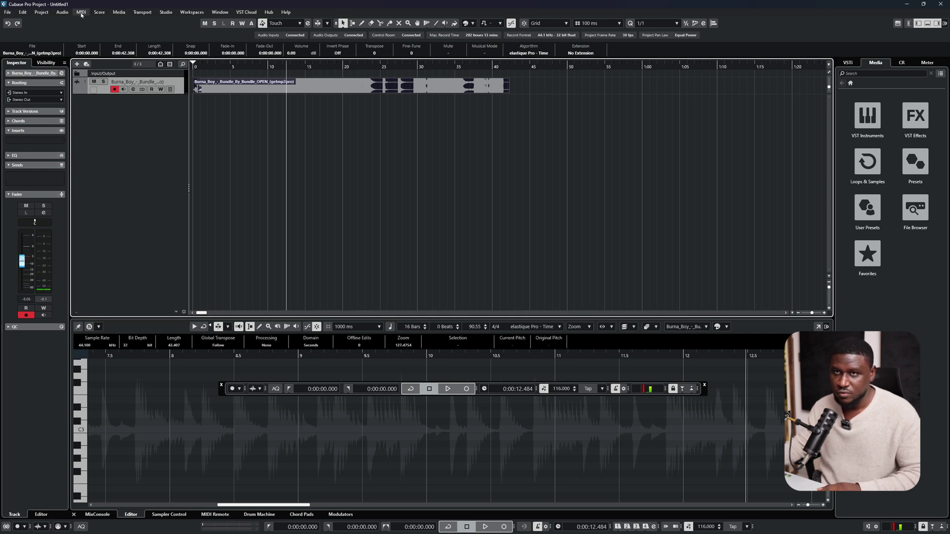
Open the Audio Connections and load the SSL MIC 1-2 preset for the inputs
left_click(64, 13)
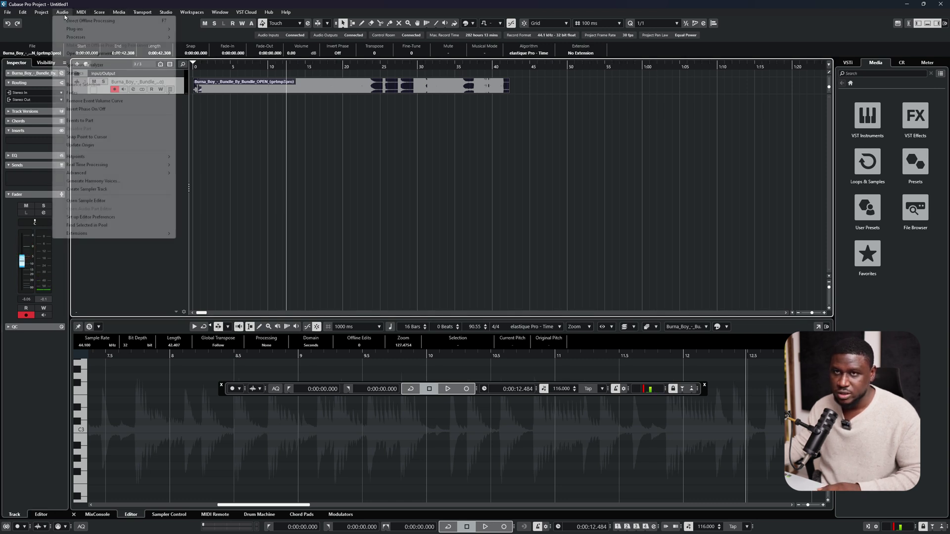
left_click(173, 22)
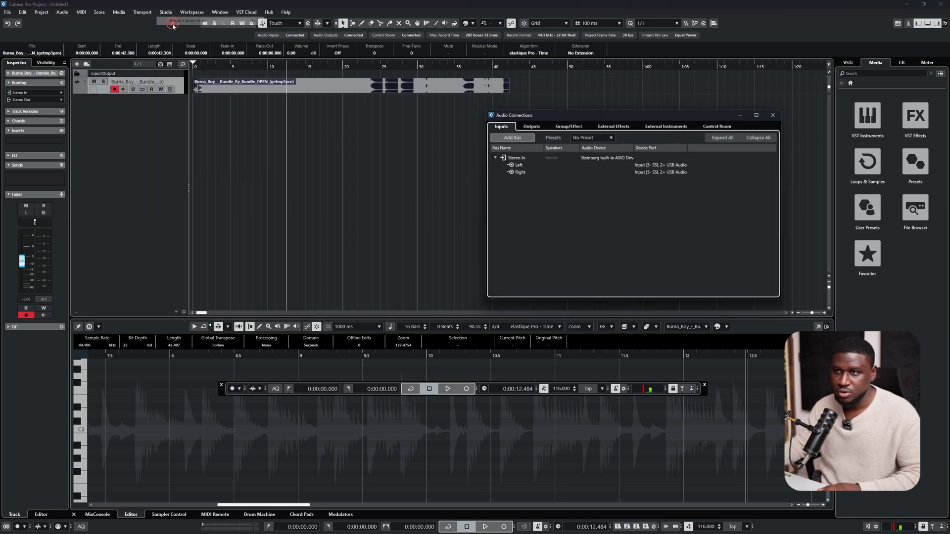
left_click(600, 140)
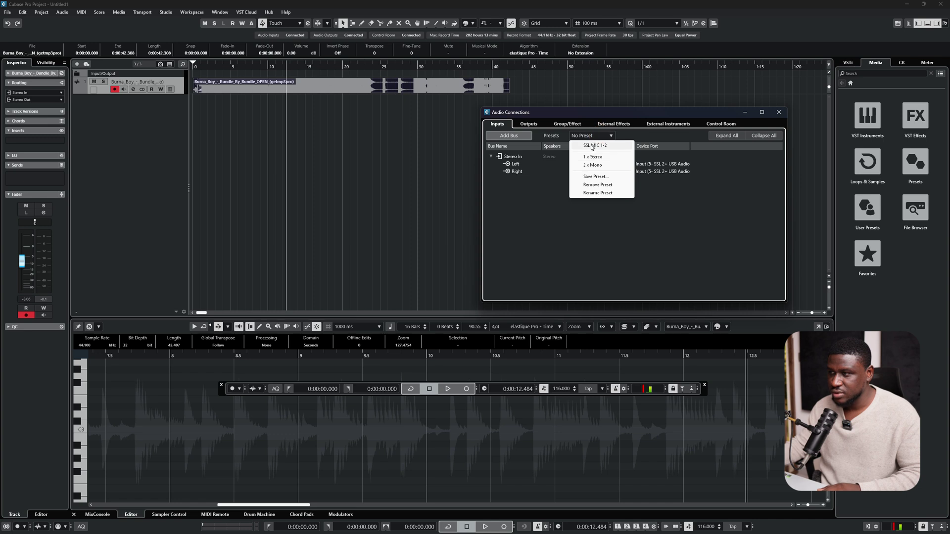
left_click(591, 144)
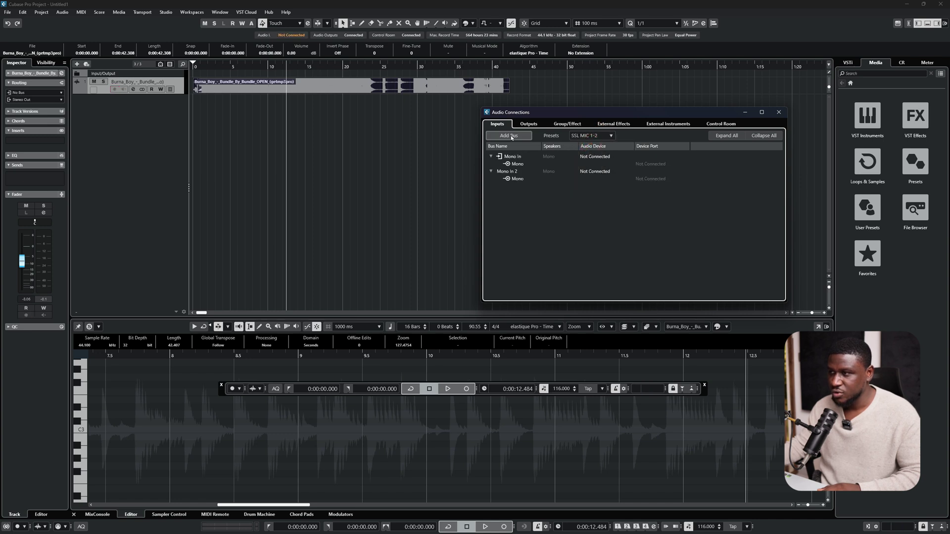
Add one mono input bus, check its audio device options, and remove that bus again
left_click(527, 136)
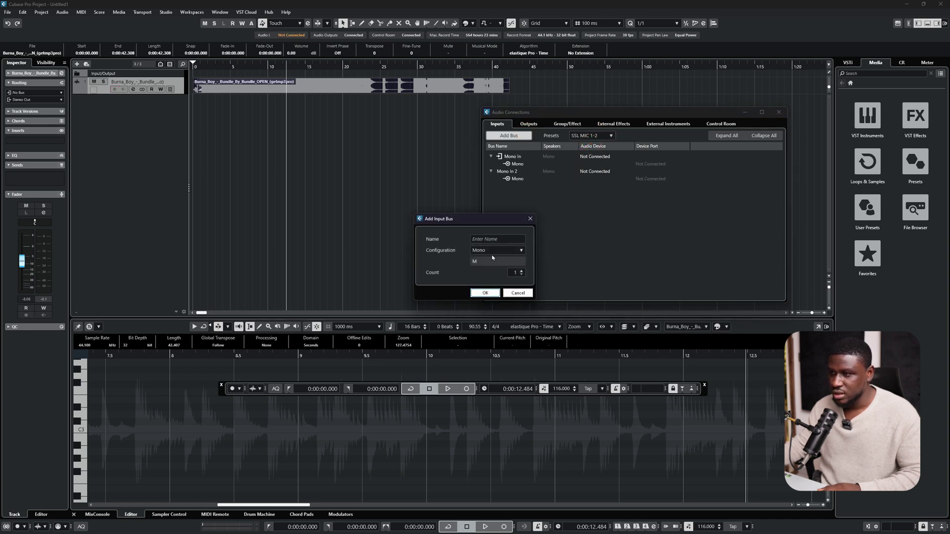
left_click(485, 293)
left_click(598, 191)
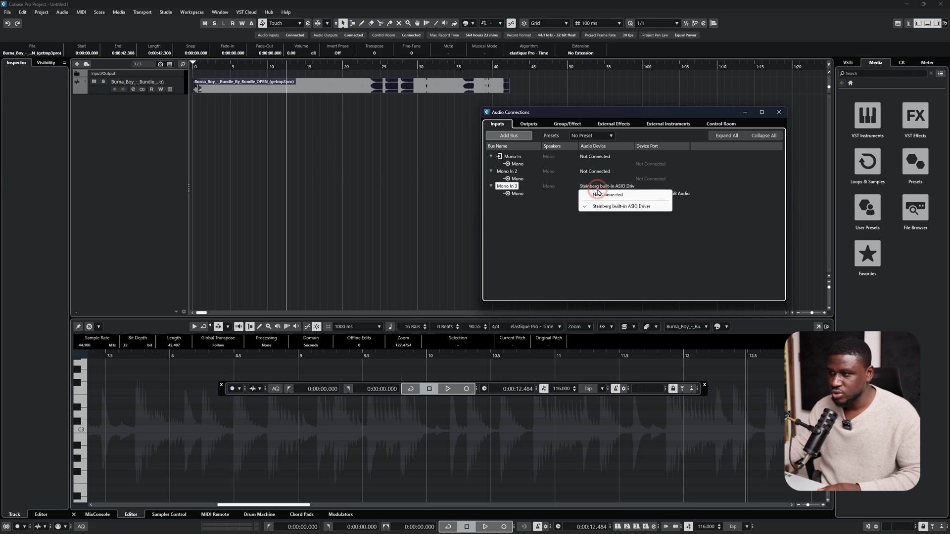
left_click(558, 212)
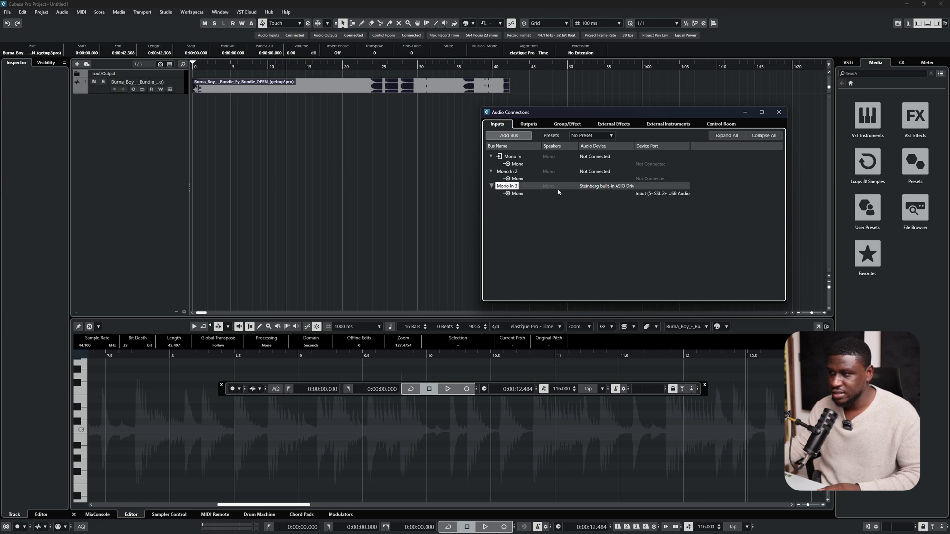
right_click(608, 191)
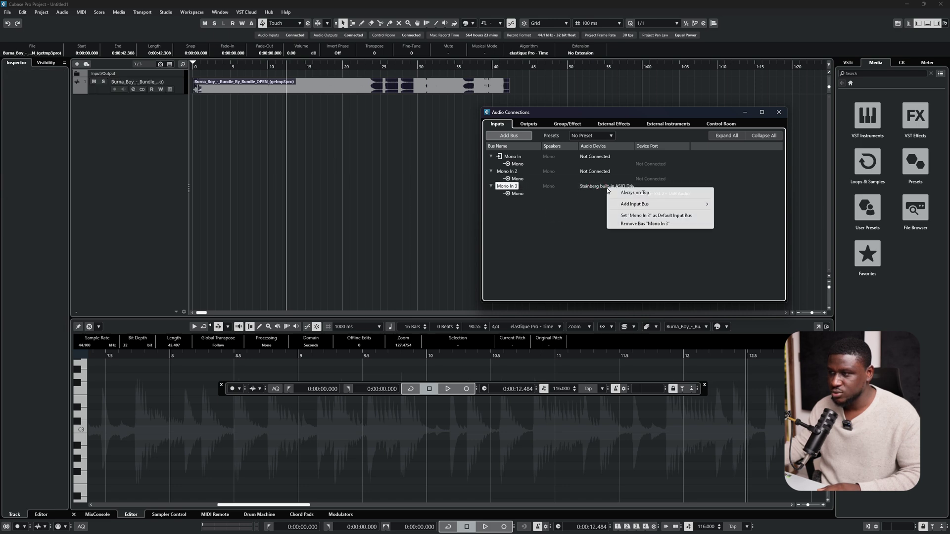
left_click(622, 223)
Assign the Steinberg built-in ASIO Driver to the Mono In and Mono In 2 buses and close the Audio Connections
left_click(599, 171)
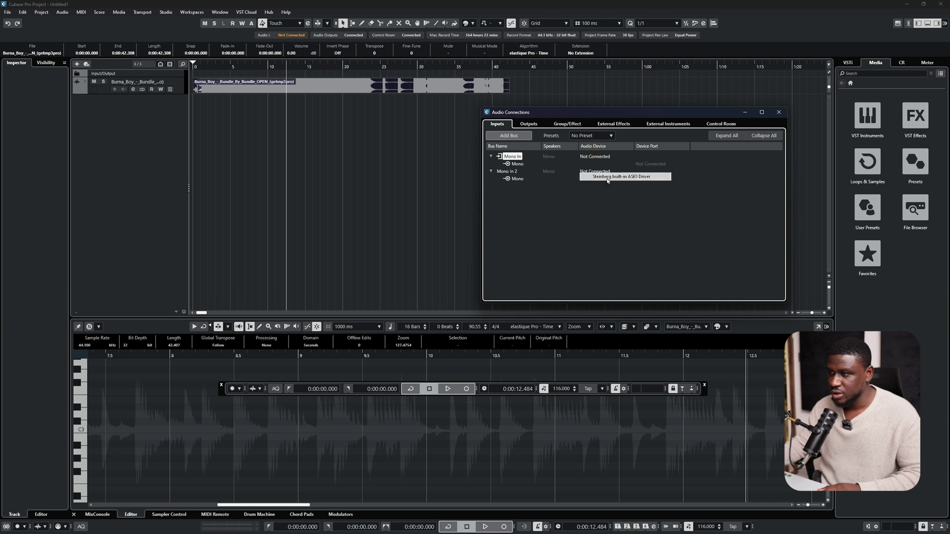
left_click(608, 176)
left_click(636, 179)
left_click(629, 198)
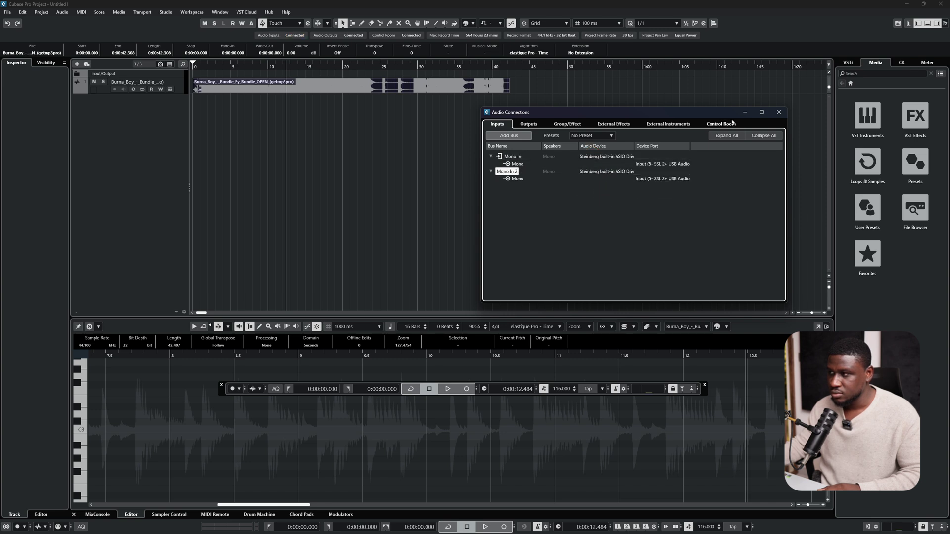
left_click(779, 113)
Add a mono audio track using Mono In and Stereo Out, and leave its input monitoring switched off
right_click(123, 115)
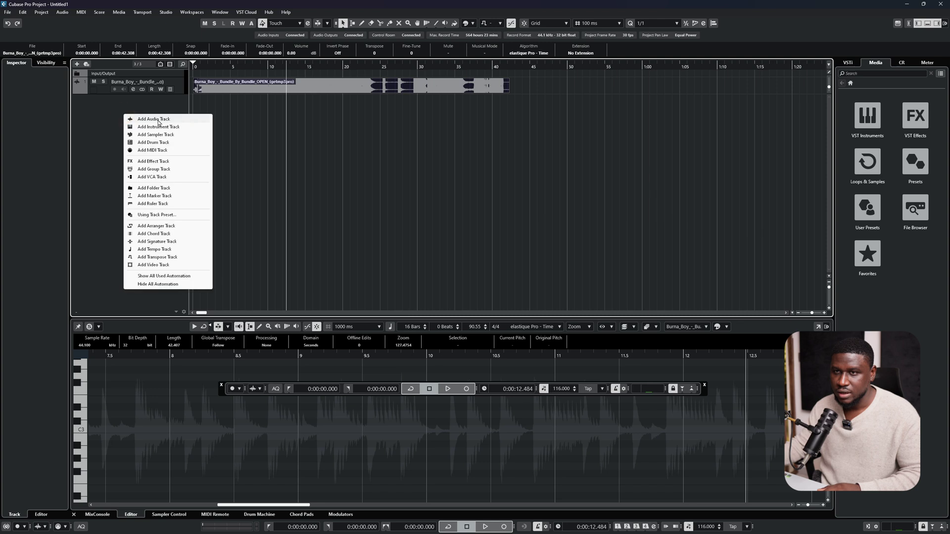
left_click(161, 122)
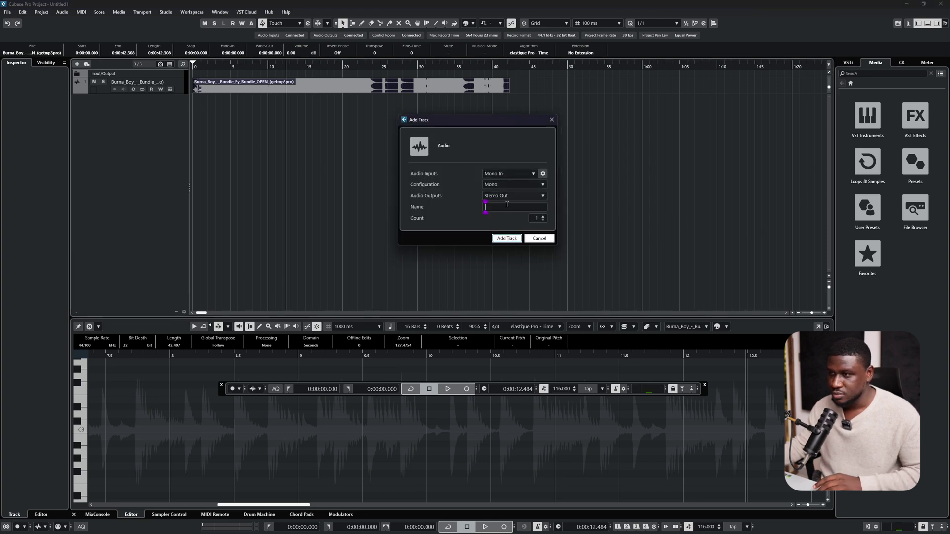
left_click(509, 239)
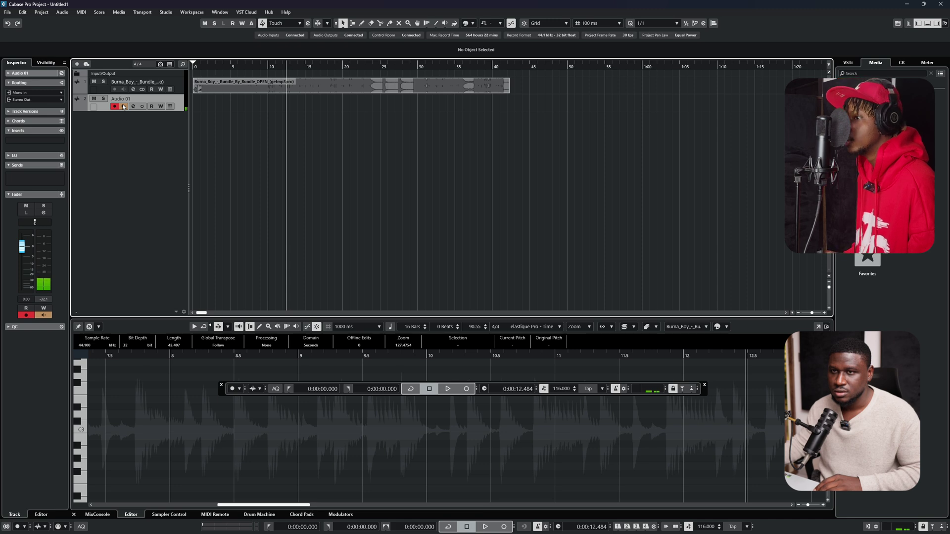
left_click(124, 107)
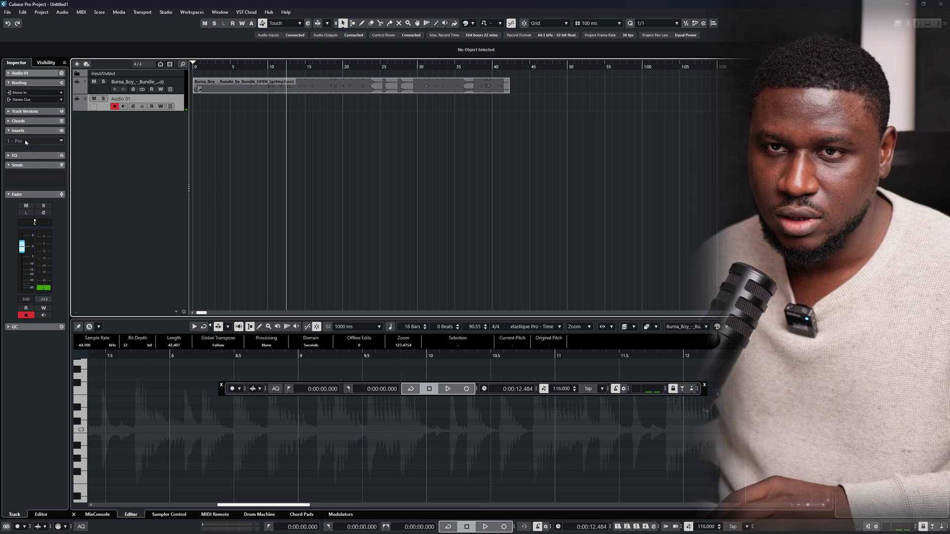
Insert Auto-Tune Pro in the first insert slot of the Audio 01 vocal track
left_click(22, 145)
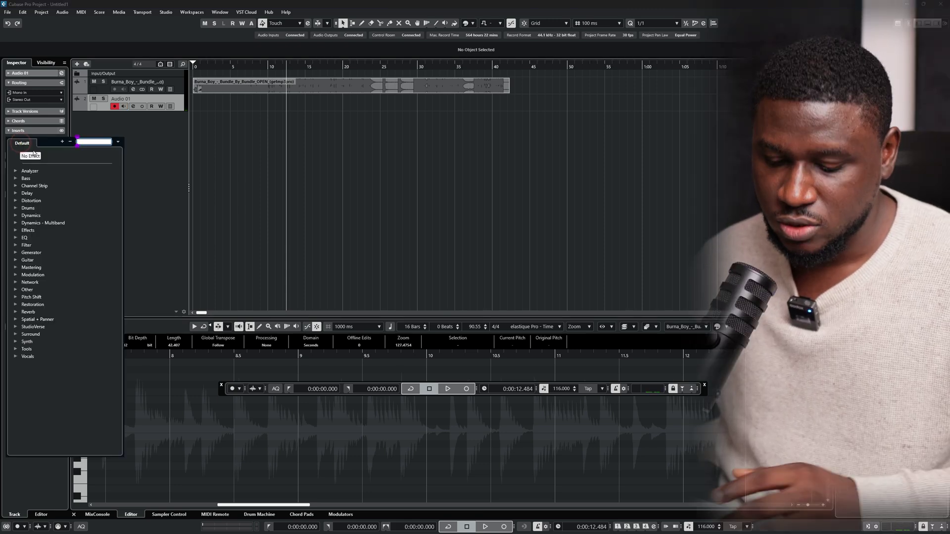
type("aut")
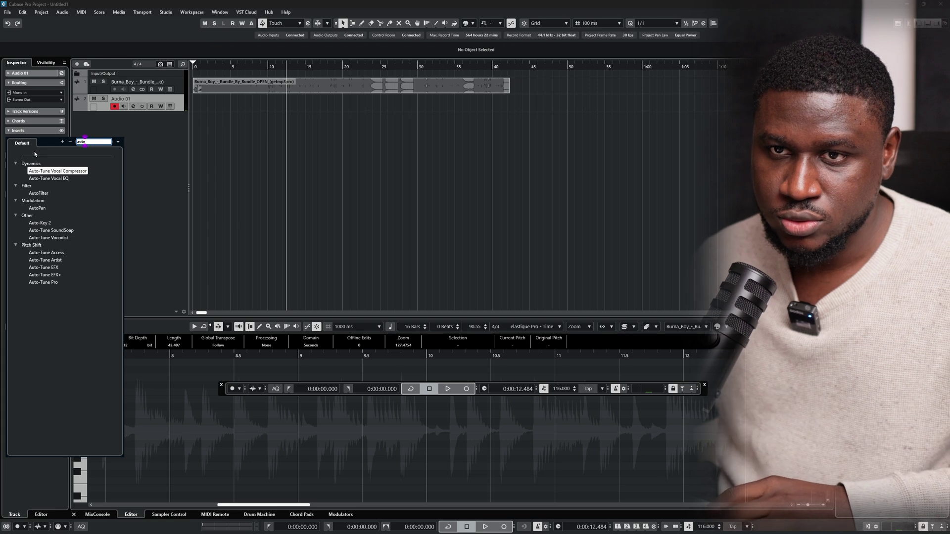
type("o")
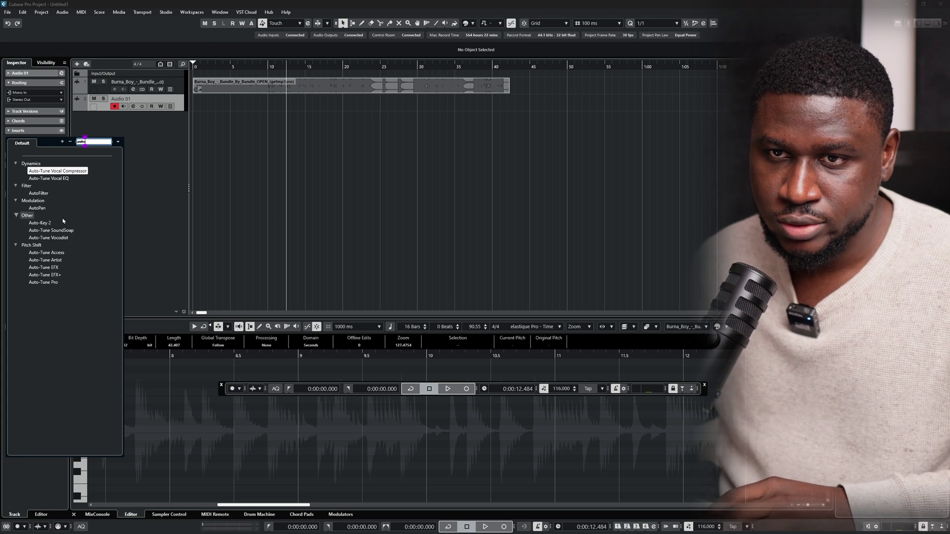
left_click(45, 283)
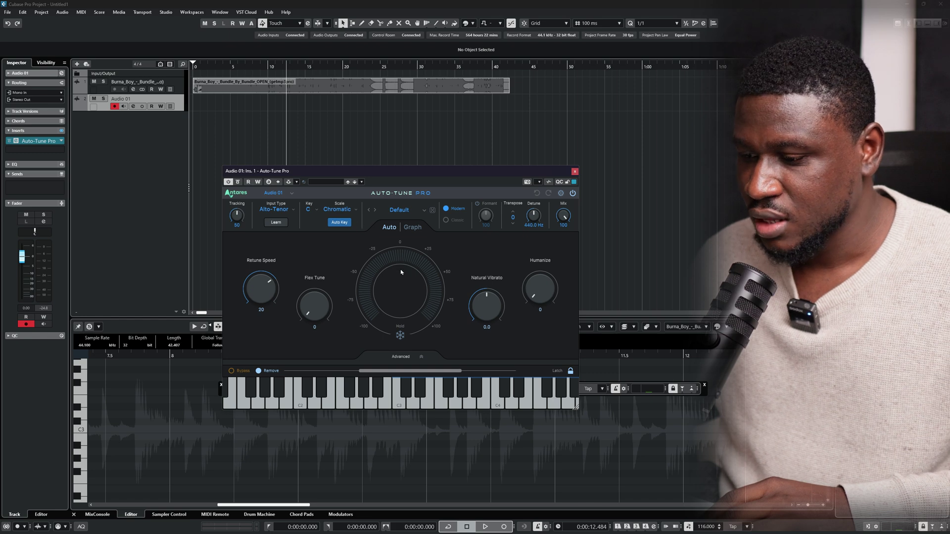
Set the Auto-Tune Pro key to E, the scale to Minor and the input type to Low Male
left_click(310, 212)
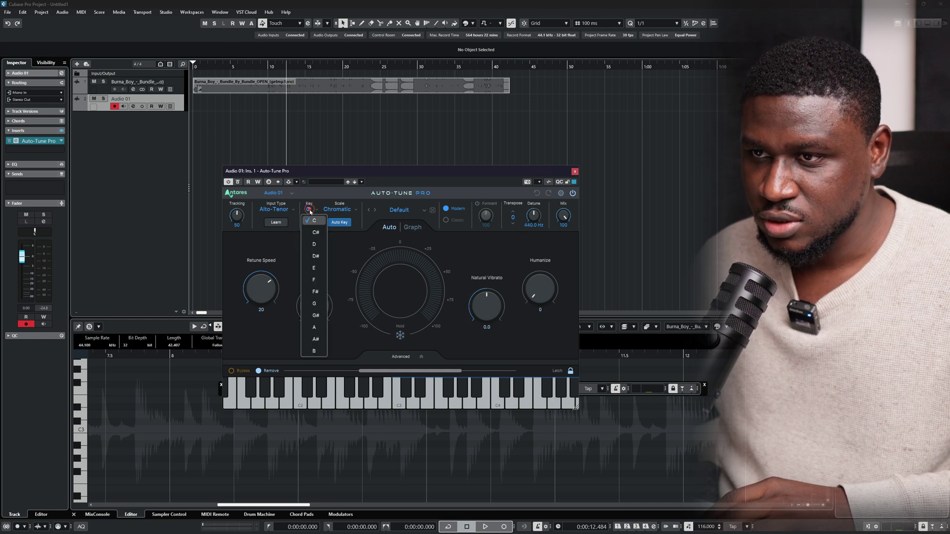
left_click(314, 270)
left_click(339, 209)
left_click(340, 205)
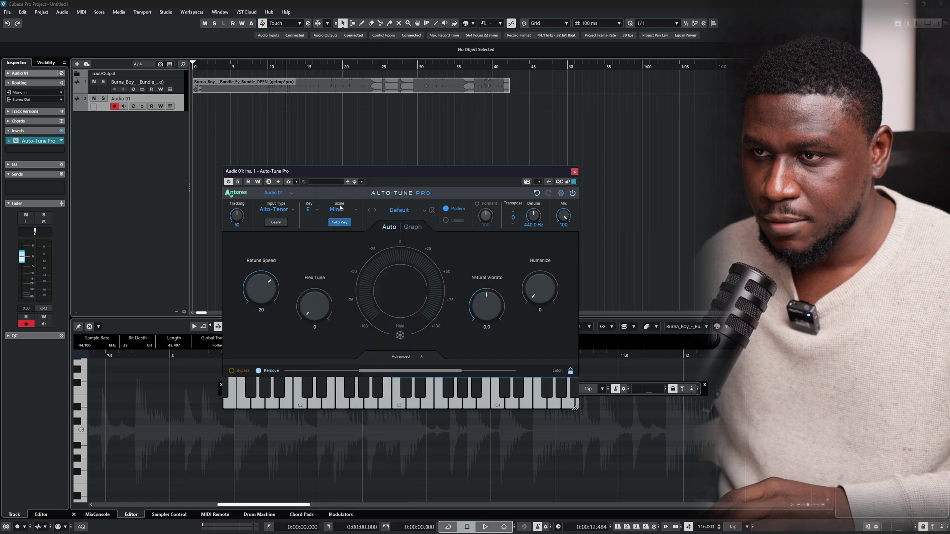
left_click(339, 204)
left_click(274, 211)
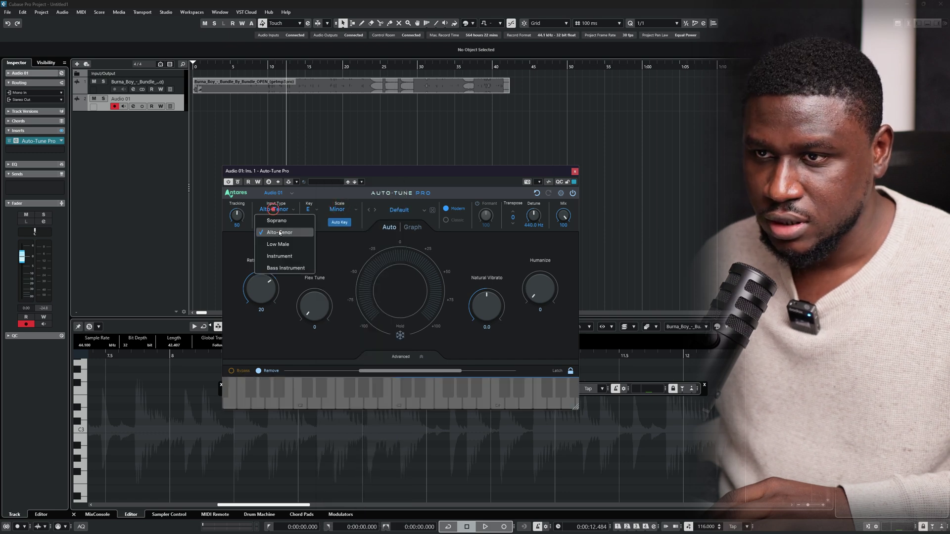
left_click(274, 248)
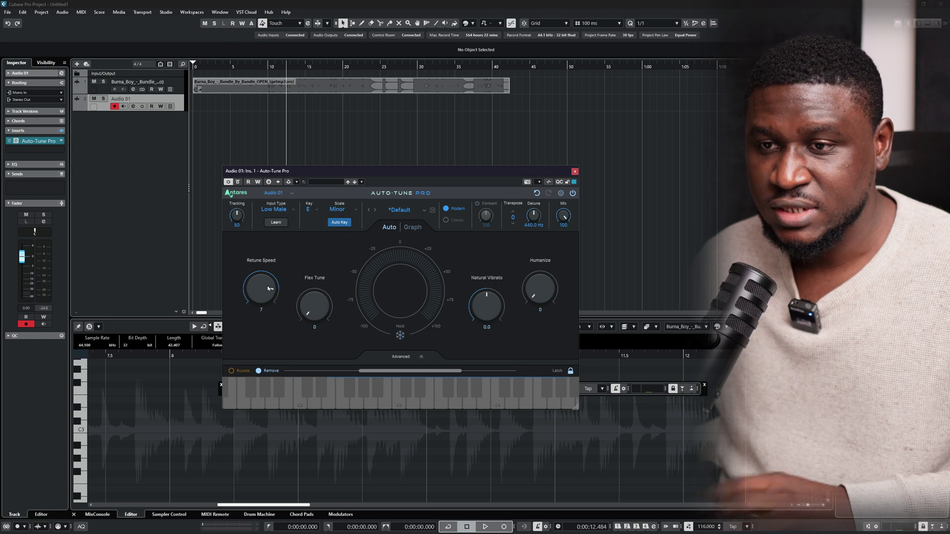
Set Auto-Tune Pro's Retune Speed to 5, Flex Tune to 27 and Humanize to 100, and close the plug-in
left_click_drag(267, 286, 270, 286)
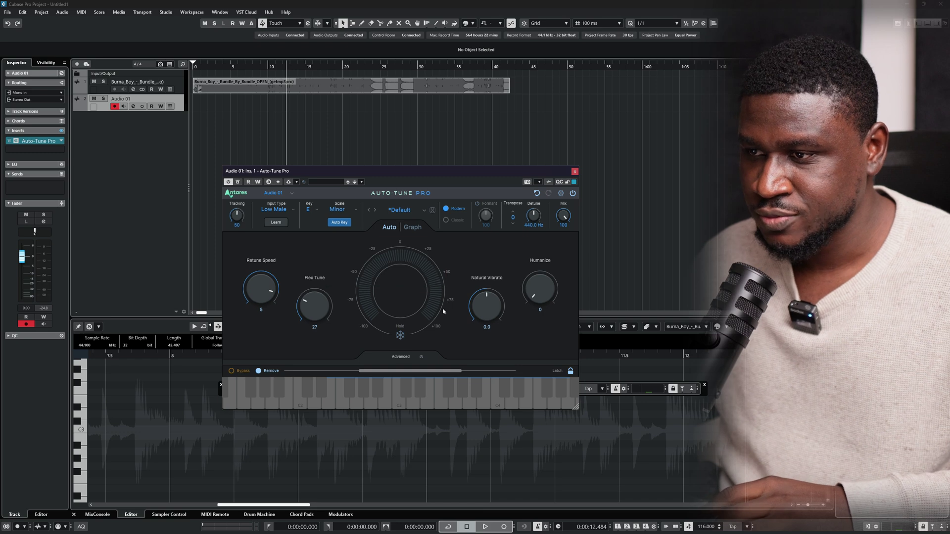
left_click_drag(527, 294, 549, 247)
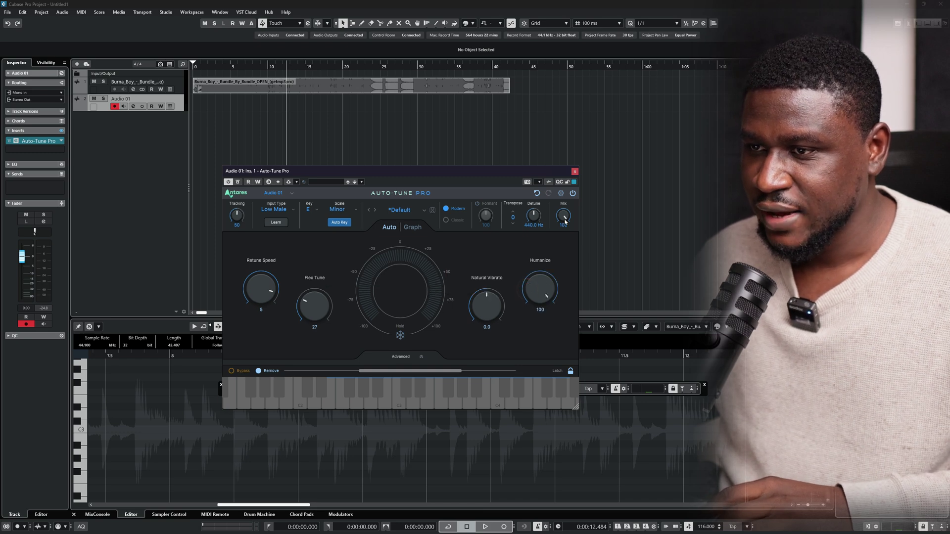
left_click(575, 172)
Insert the Compressor effect in the slot below Auto-Tune Pro on Audio 01 and close its window
left_click(30, 151)
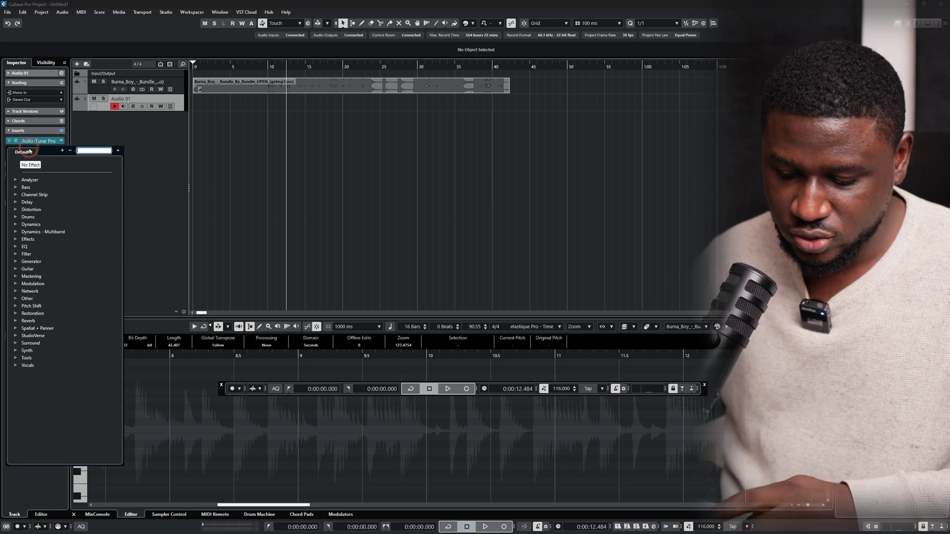
type("compr")
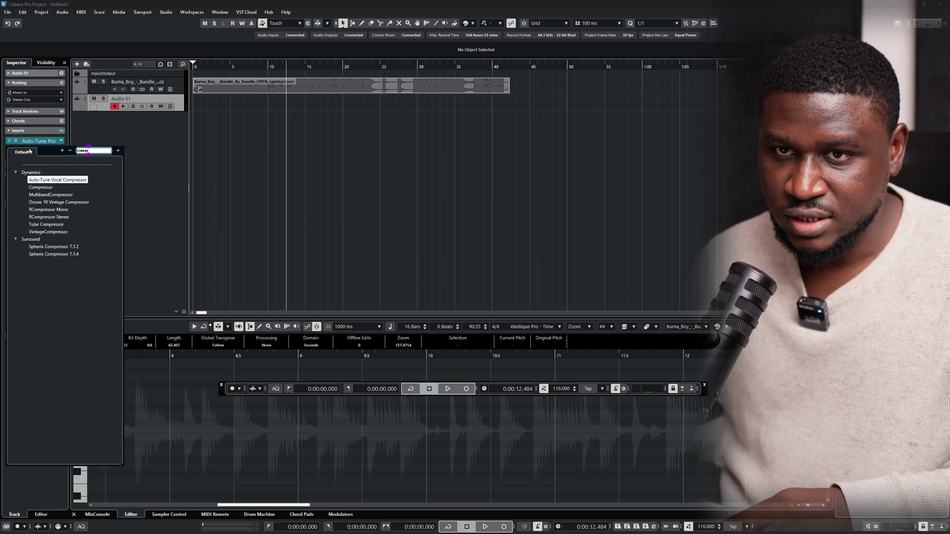
left_click(51, 189)
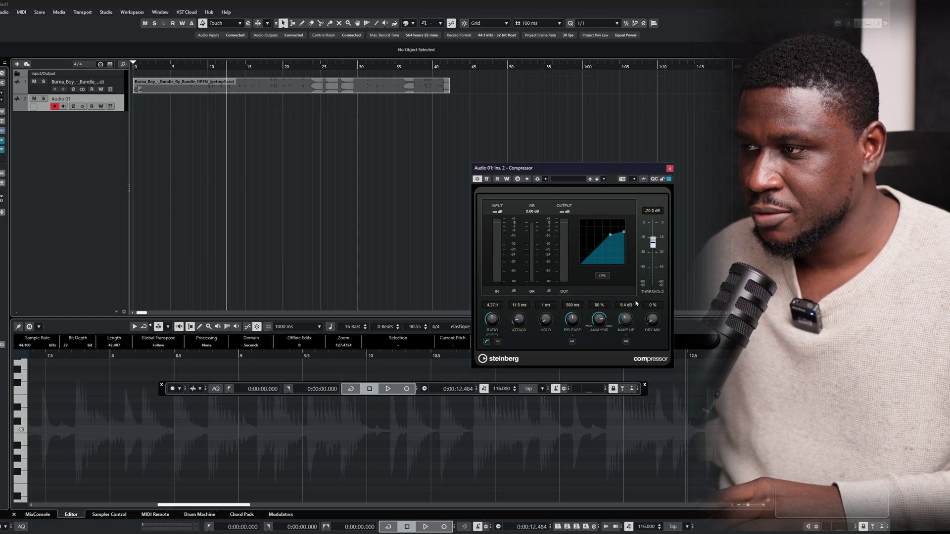
left_click(670, 169)
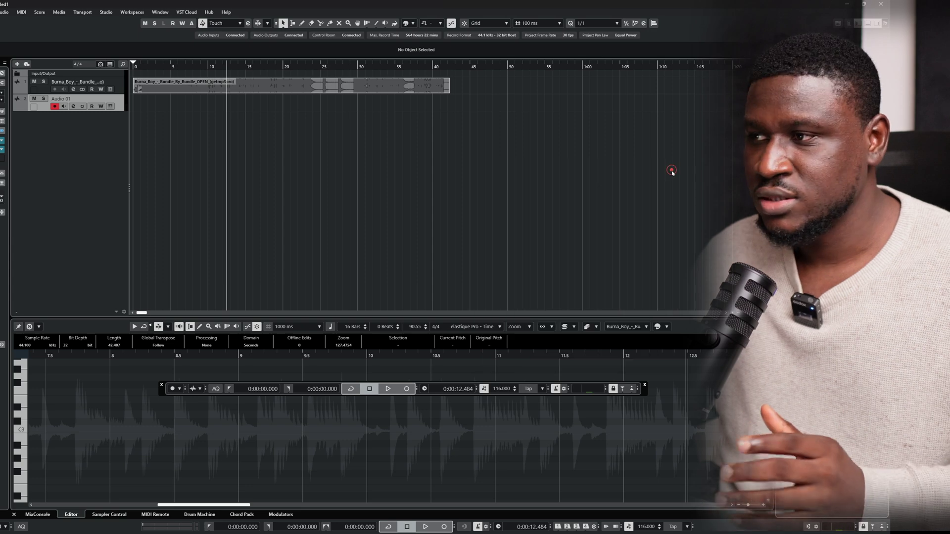
Return to the project start and record a vocal take on Audio 01 over the beat
key("Home")
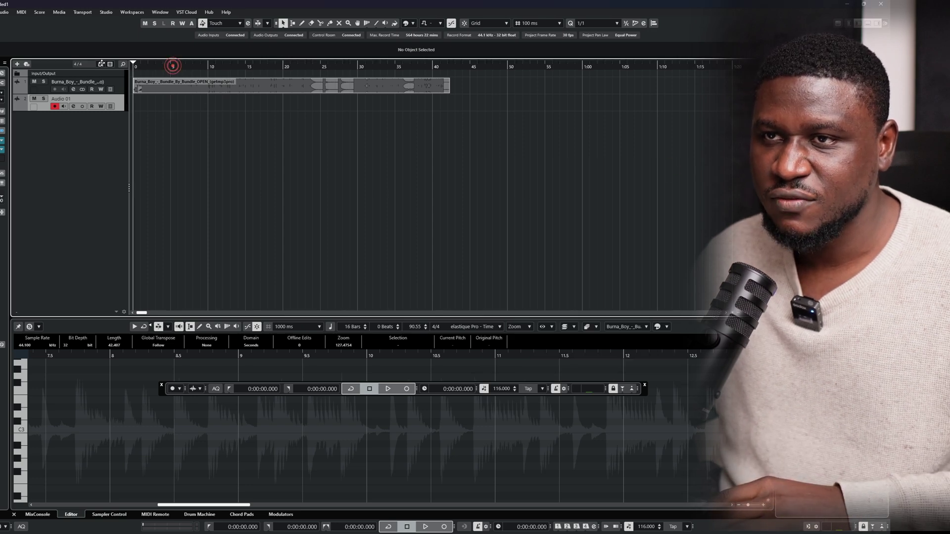
key("g")
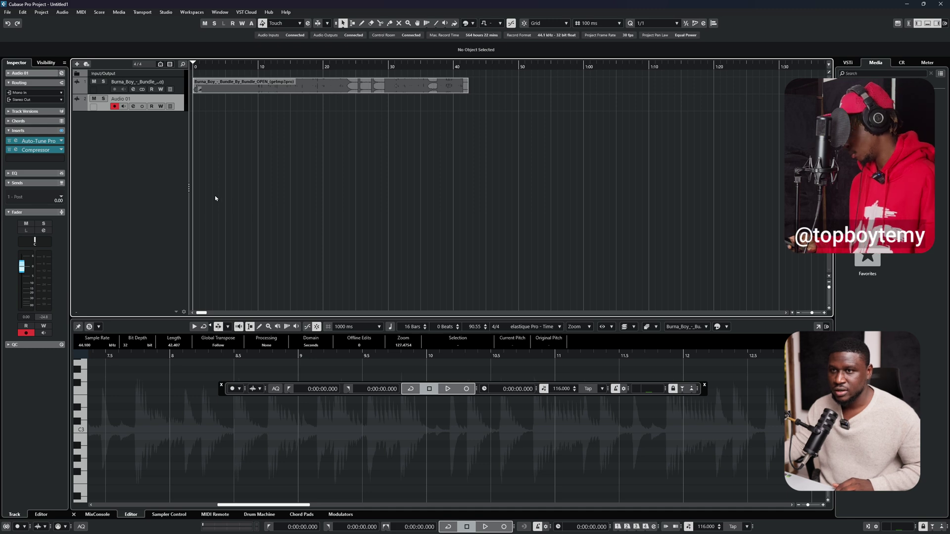
left_click(471, 389)
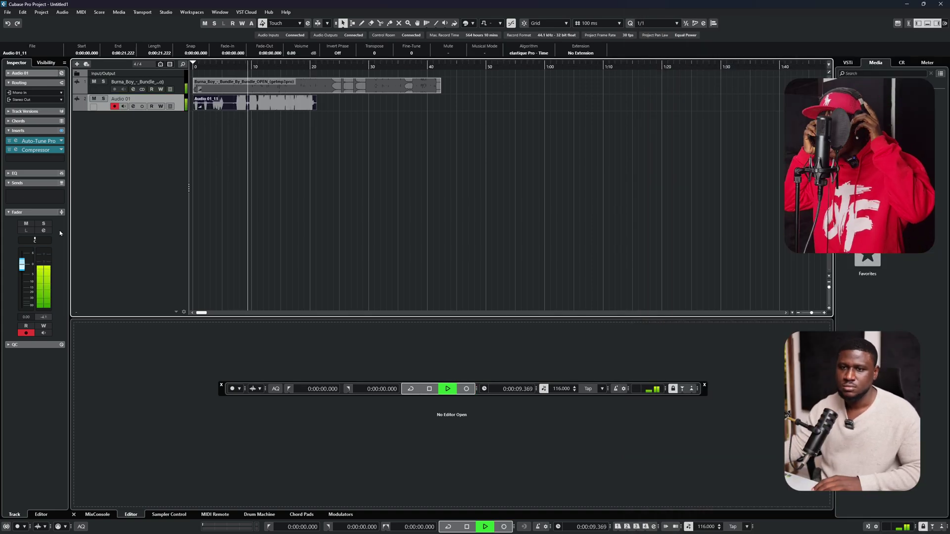
Lower the Audio 01 vocal track's fader to about -3.3 dB and resume playback
key("space")
left_click_drag(22, 264, 25, 279)
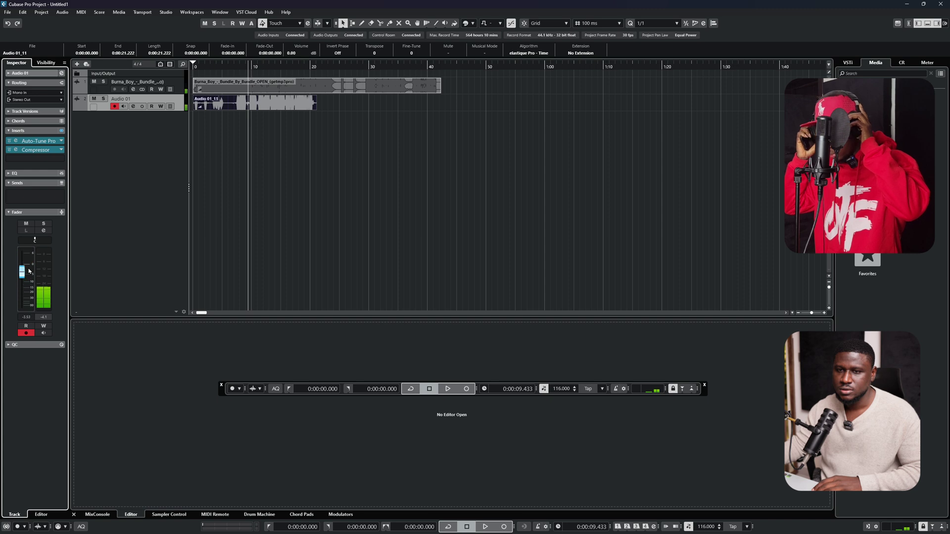
key("space")
Raise the volume fader of the beat track slightly and play back the balance with the vocal take
left_click(141, 89)
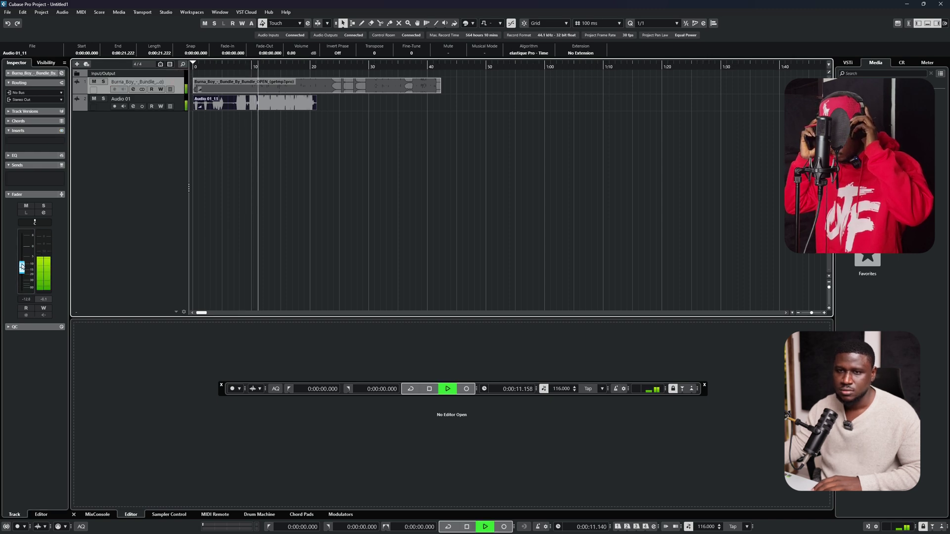
left_click_drag(22, 268, 22, 261)
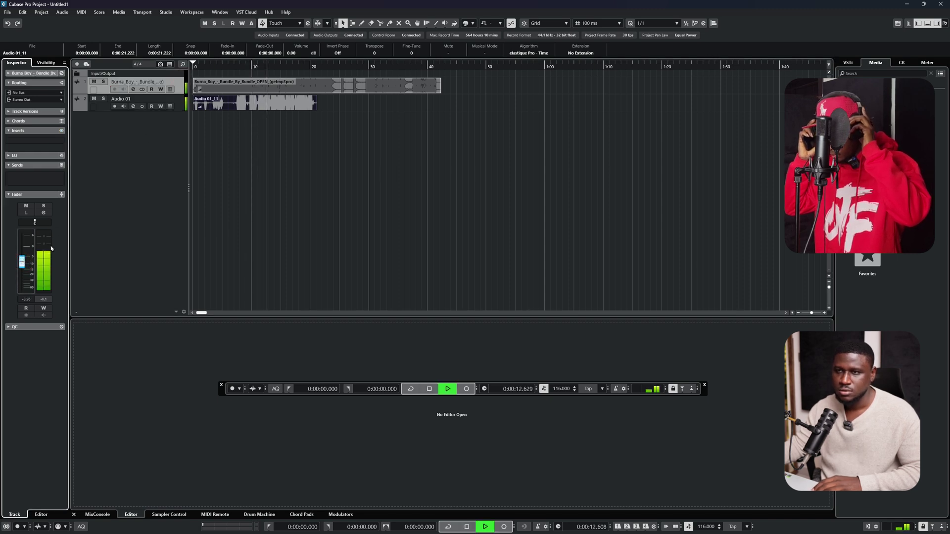
left_click(236, 65)
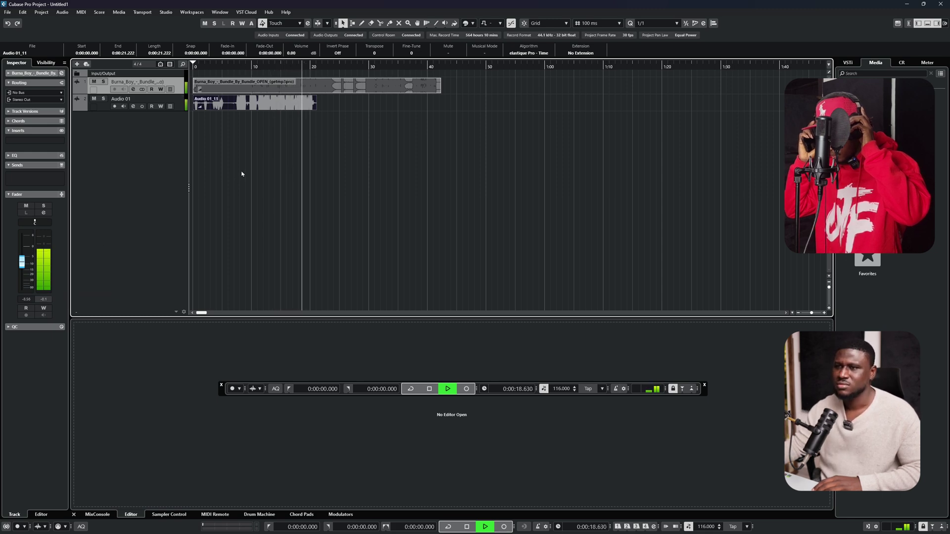
key("space")
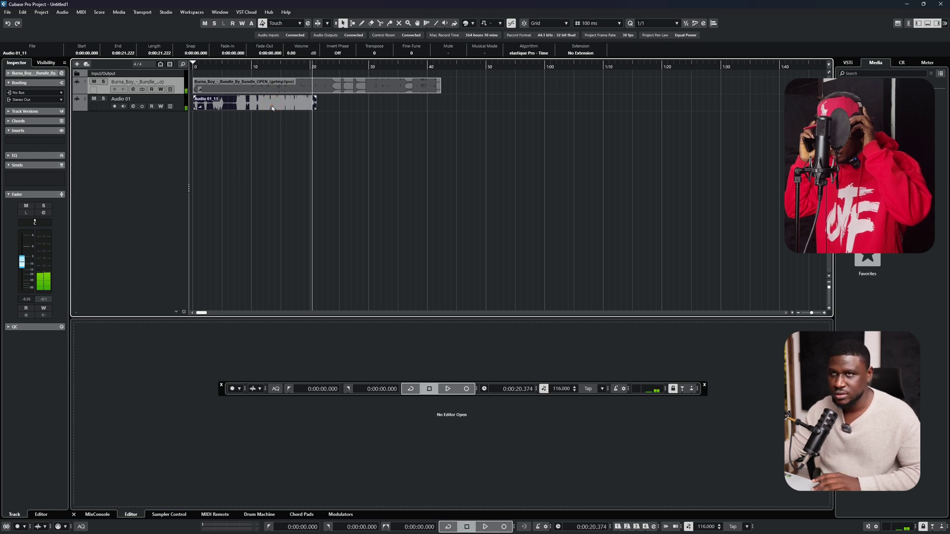
Duplicate the Audio 01 track, mute the original and delete the audio clip on the unmuted copy
right_click(179, 96)
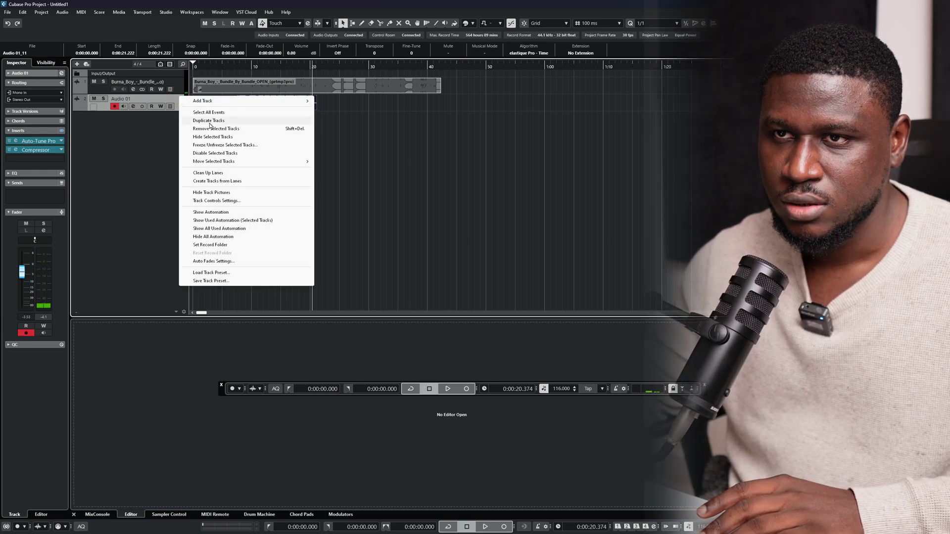
left_click(210, 122)
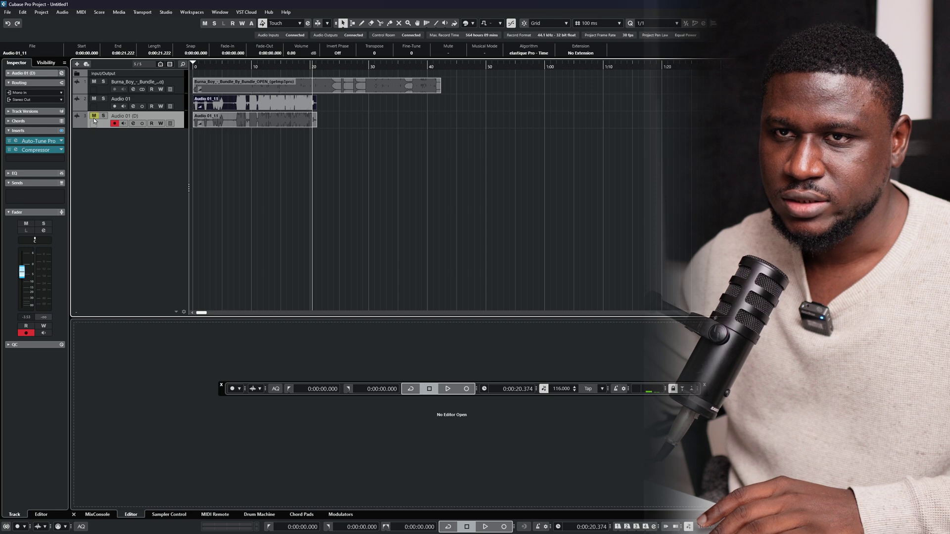
left_click(94, 117)
left_click(94, 100)
left_click(261, 121)
key("Delete")
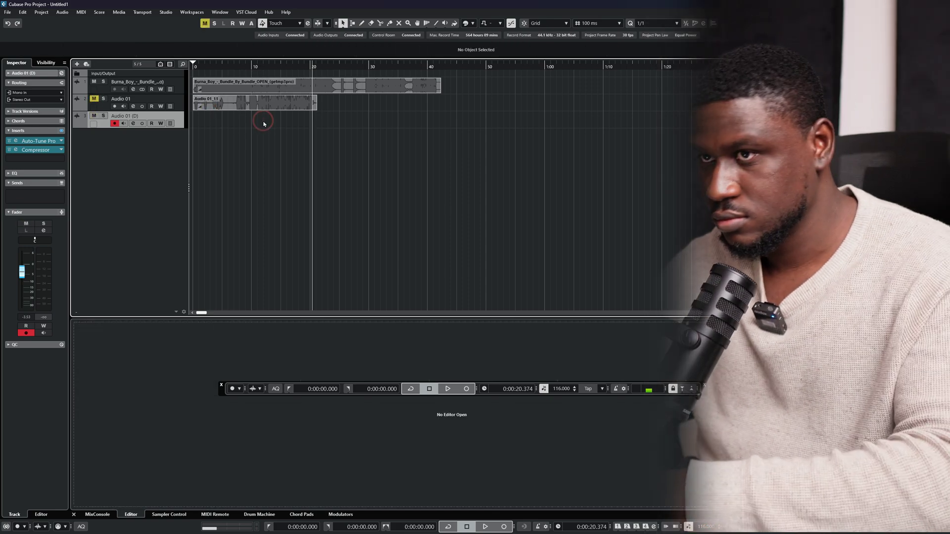
Record vocal takes over the beat, stopping at about 26.6 seconds
key("KP_Multiply")
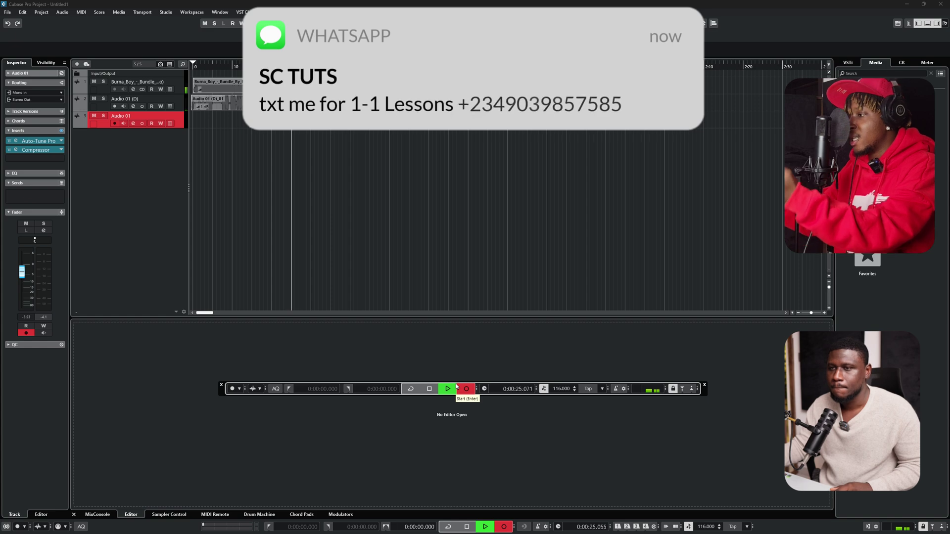
key("space")
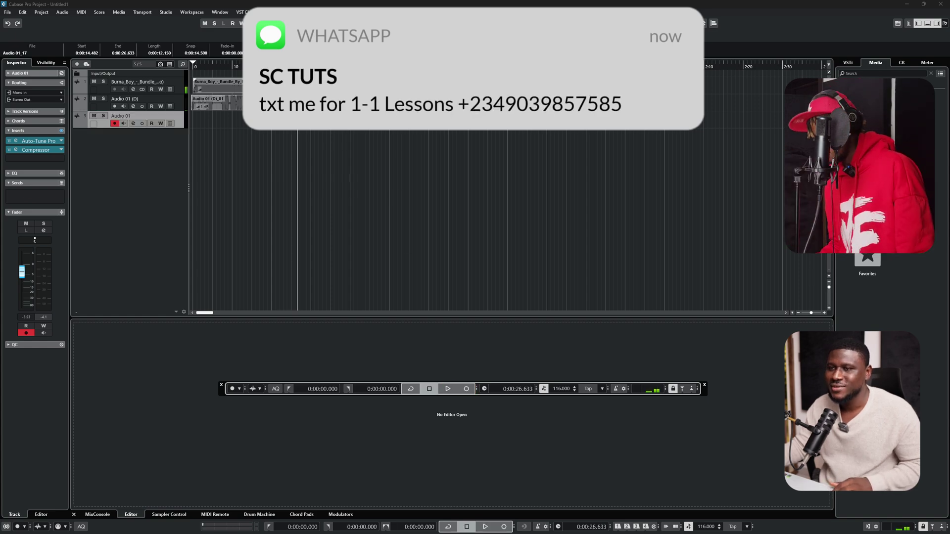
Record another vocal take on the lowest Audio 01 track from about 16.55 to 26.02 seconds
key("h")
key("h")
left_click(467, 389)
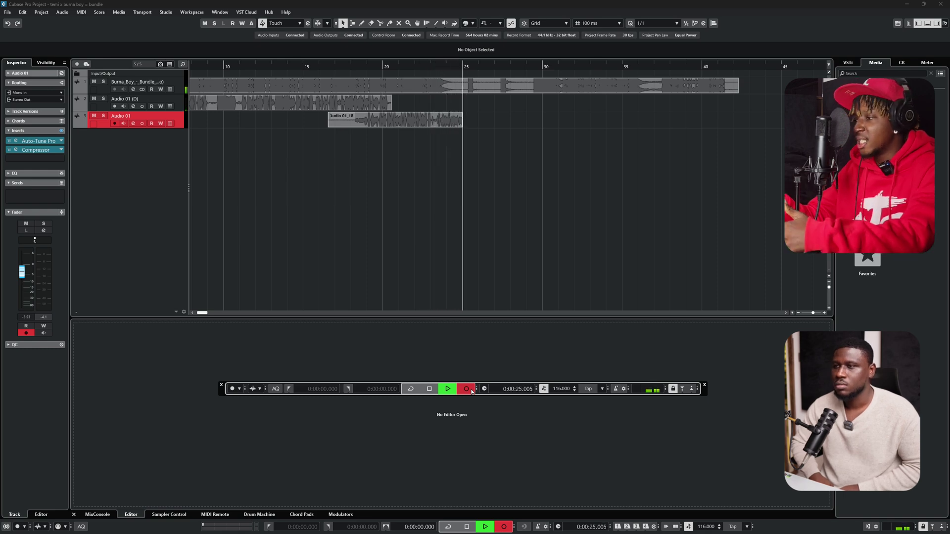
key("space")
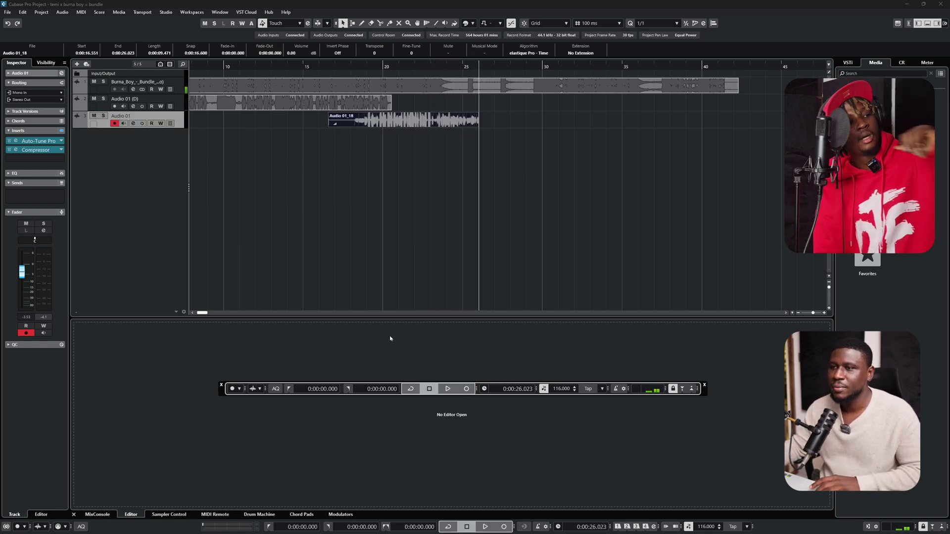
Trim the start of the Audio 01_18 clip to about 20.2 seconds and play back the transition from the previous take
double_click(415, 122)
key("space")
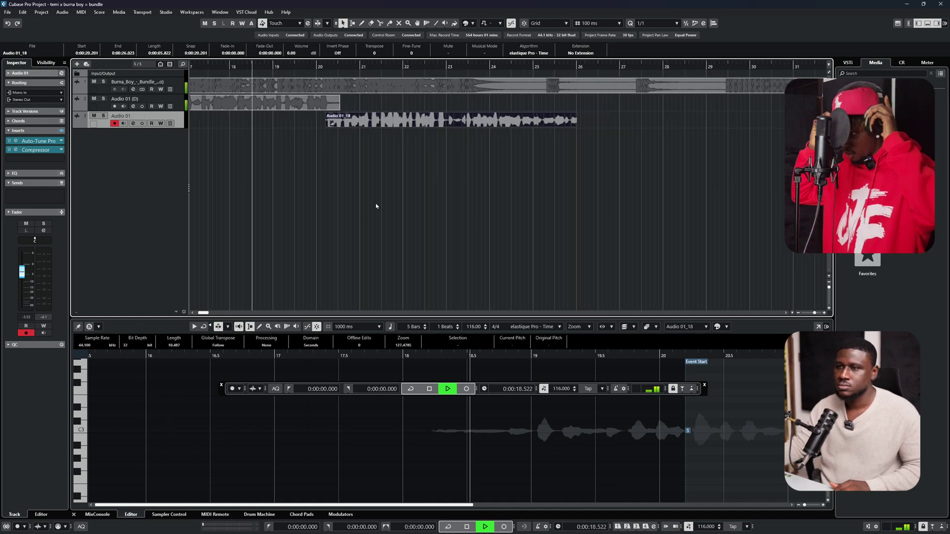
key("g")
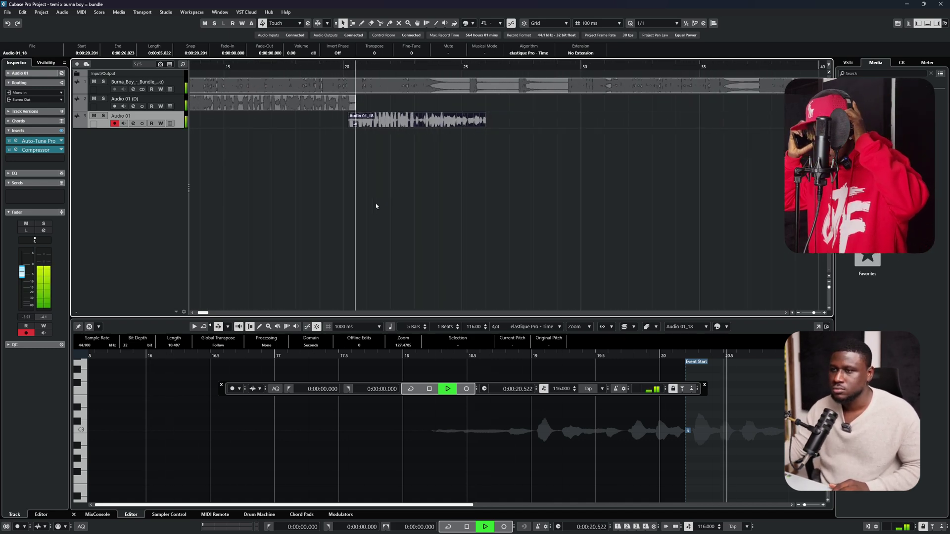
left_click_drag(282, 65, 327, 126)
key("g")
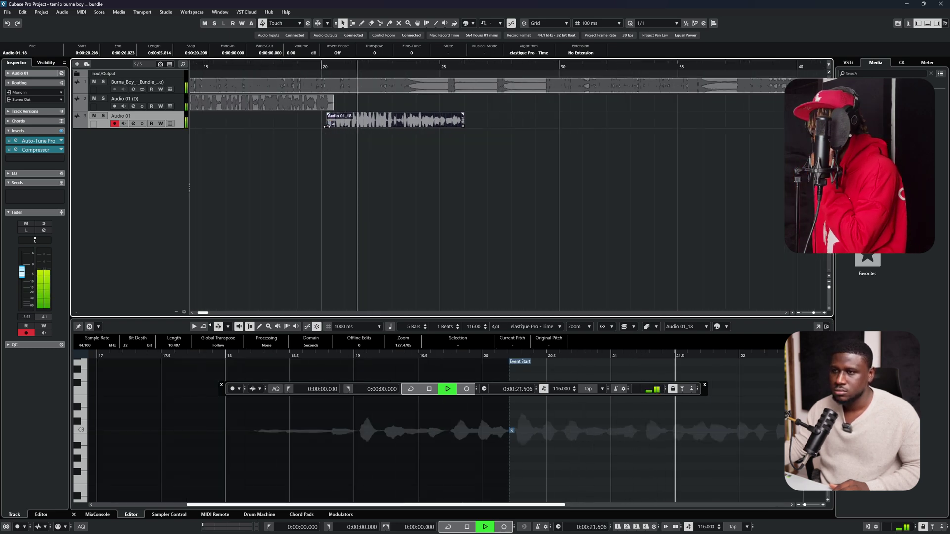
key("g")
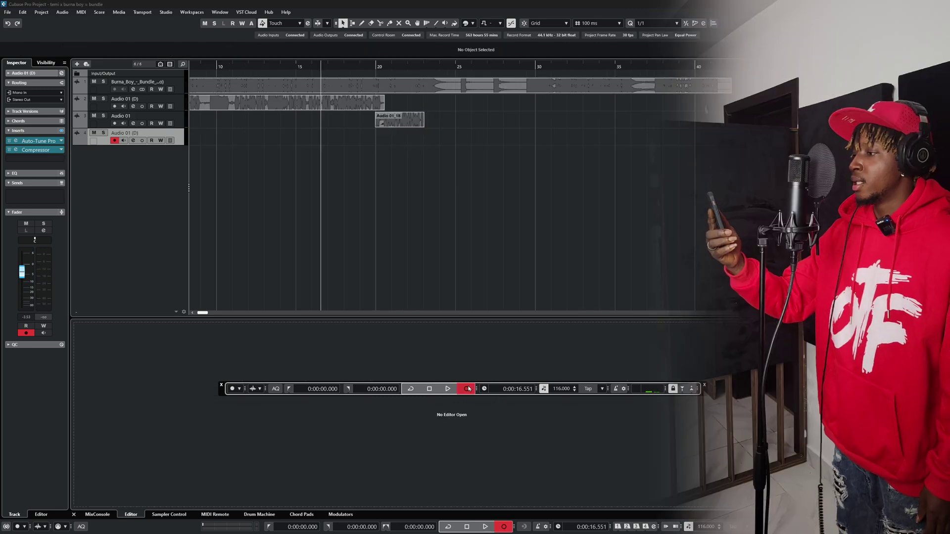
Record the next vocal part on the lowest Audio 01 (D) track, starting at 16.551 seconds
left_click(467, 389)
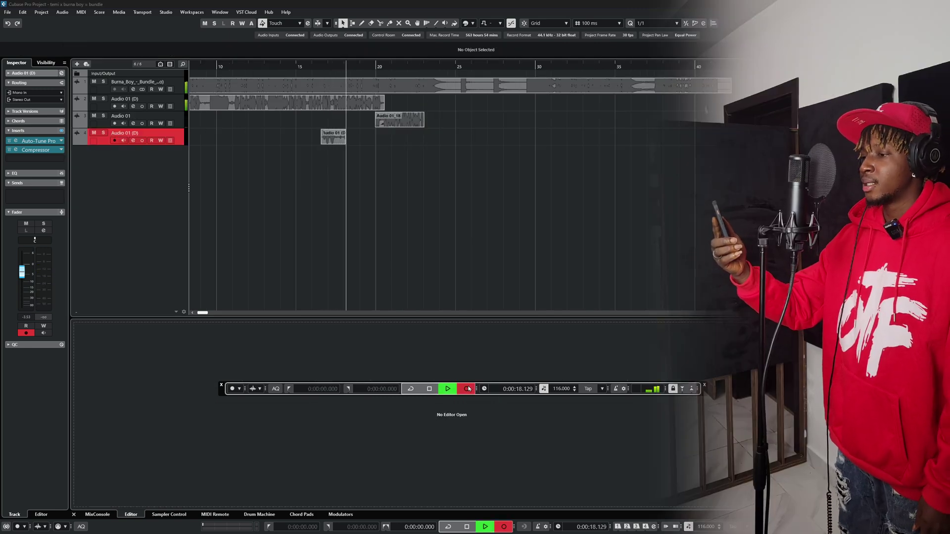
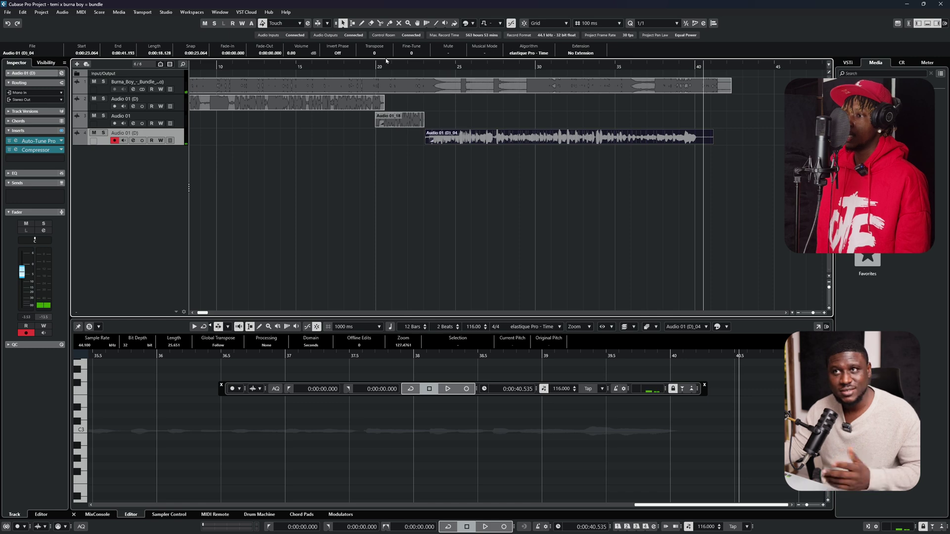
Record the next part on the new lowest Audio 01 (D) track, trim its start to 22.792 seconds and play back from 17.451 seconds
left_click(467, 388)
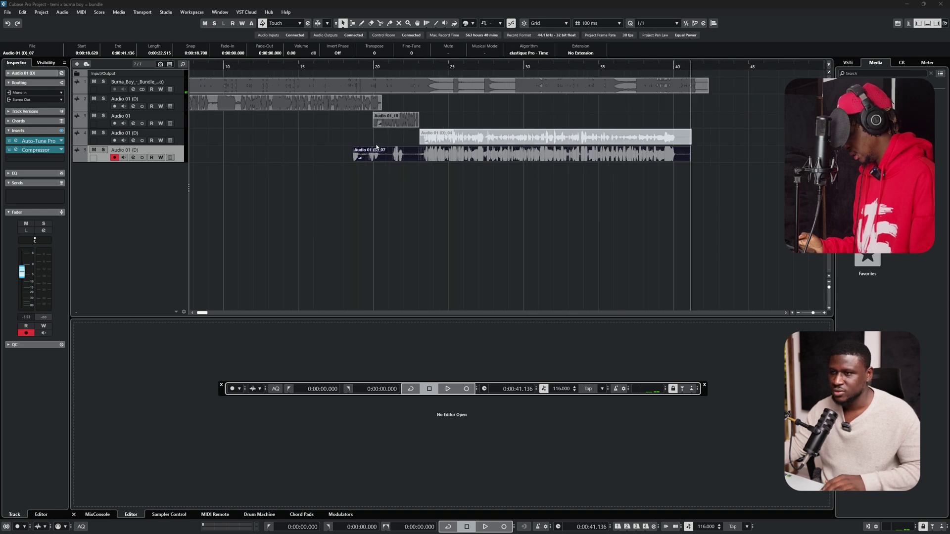
double_click(355, 159)
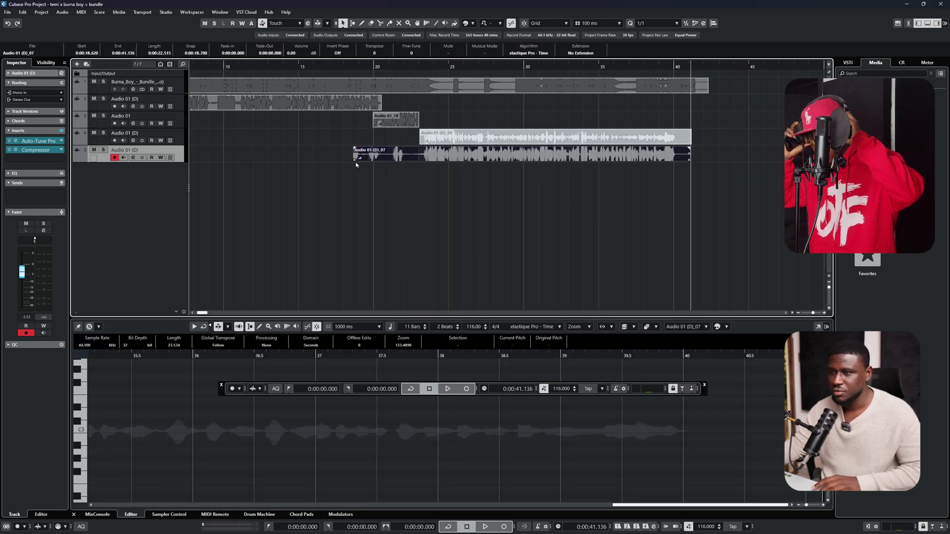
left_click_drag(355, 160, 416, 165)
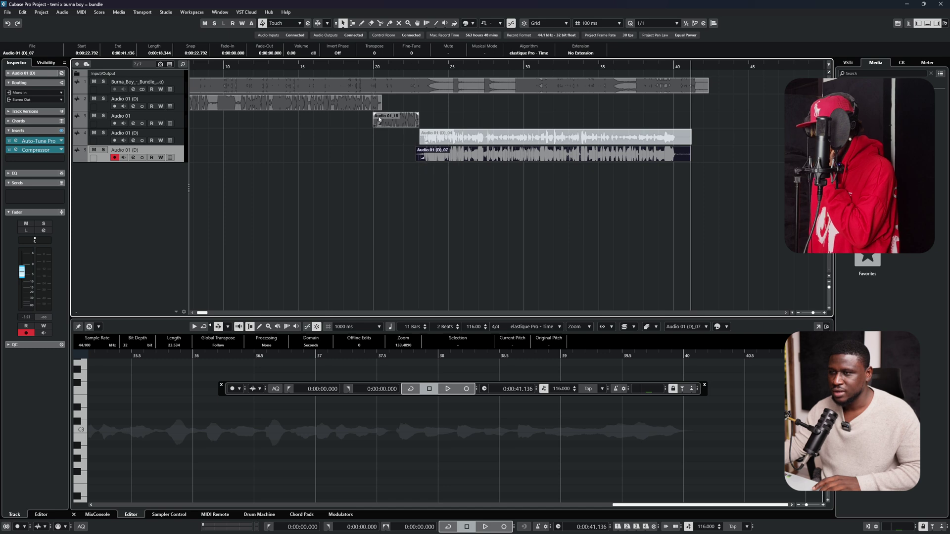
left_click(335, 65)
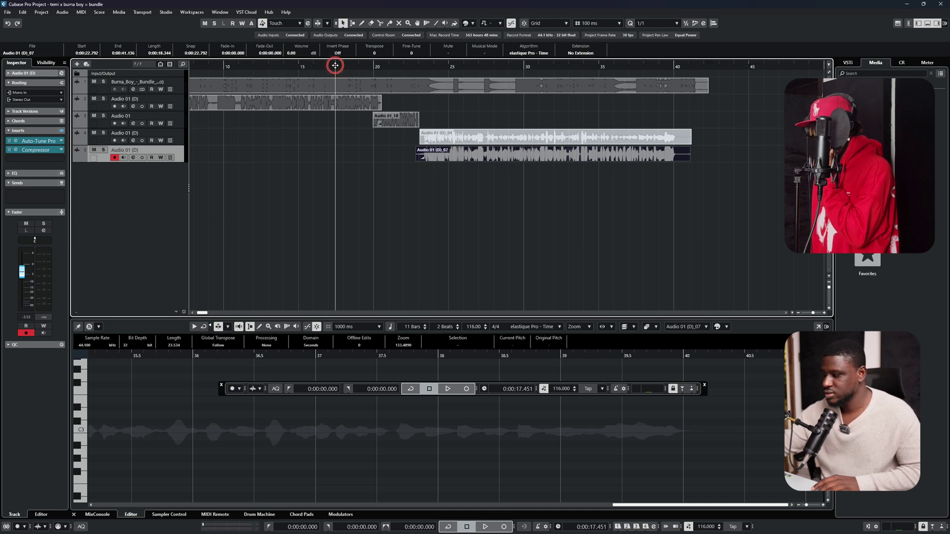
key("space")
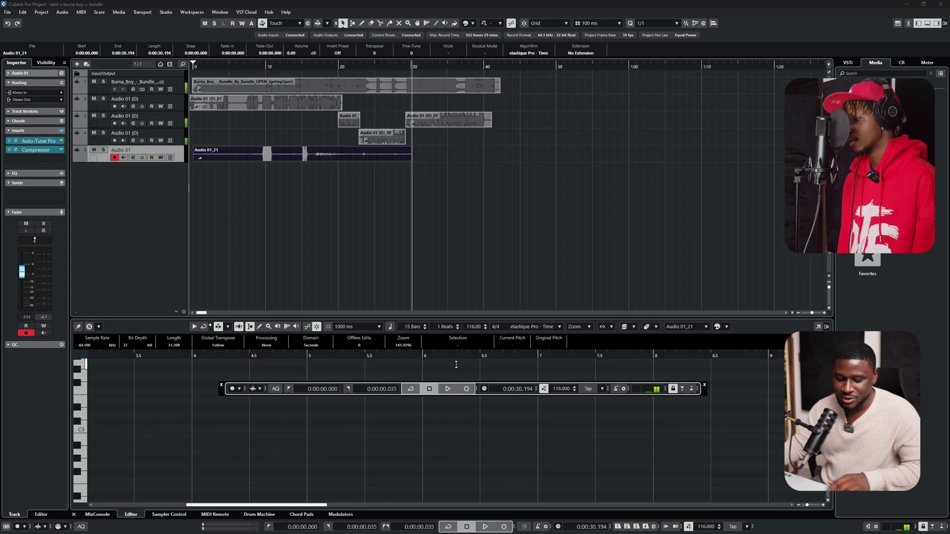
Delete the Audio 01_21 take and record a new one on the same track from the project start to about 40.7 seconds
key("Delete")
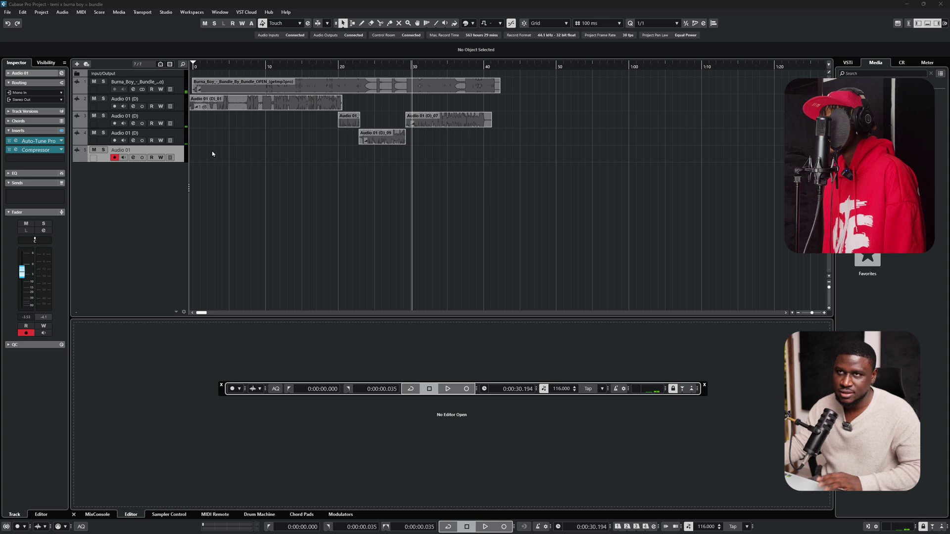
left_click(215, 68)
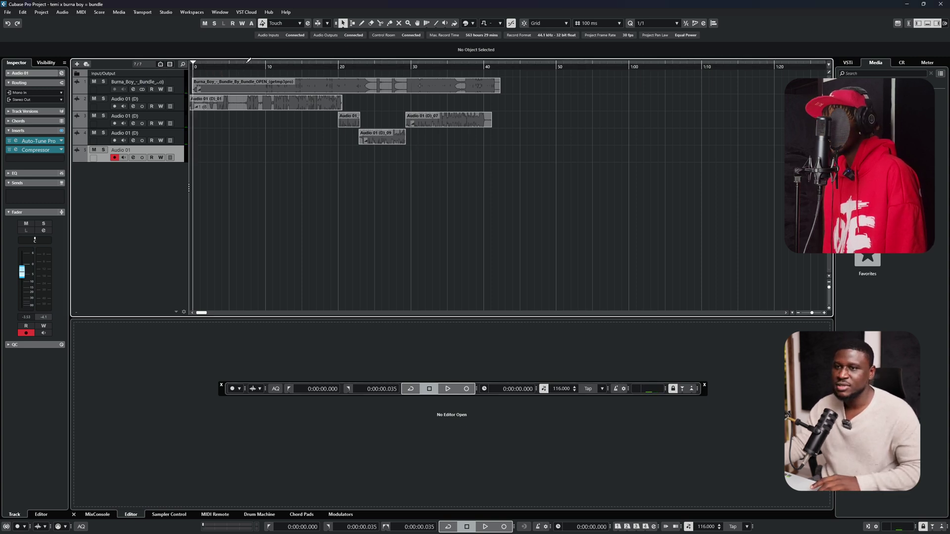
left_click_drag(236, 66, 237, 74)
double_click(237, 74)
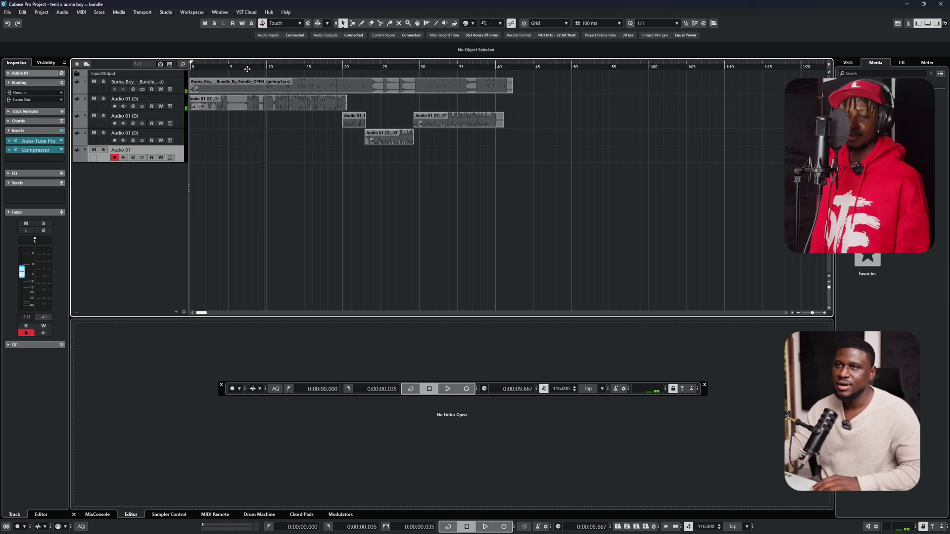
left_click(247, 68)
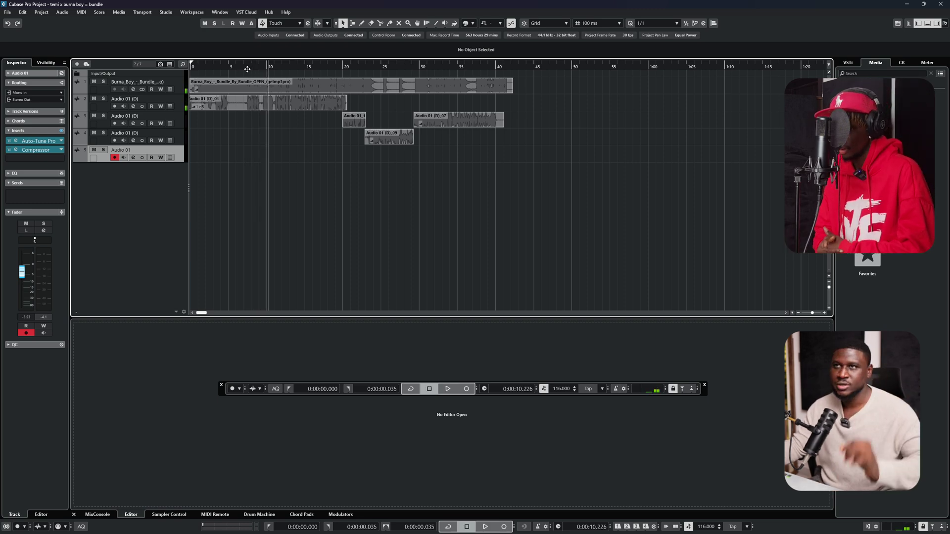
left_click(220, 68)
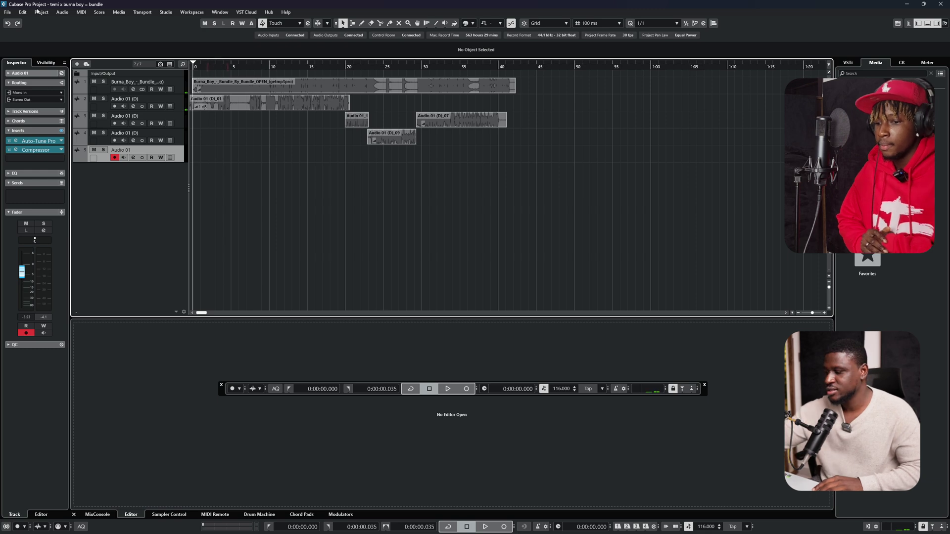
left_click(466, 389)
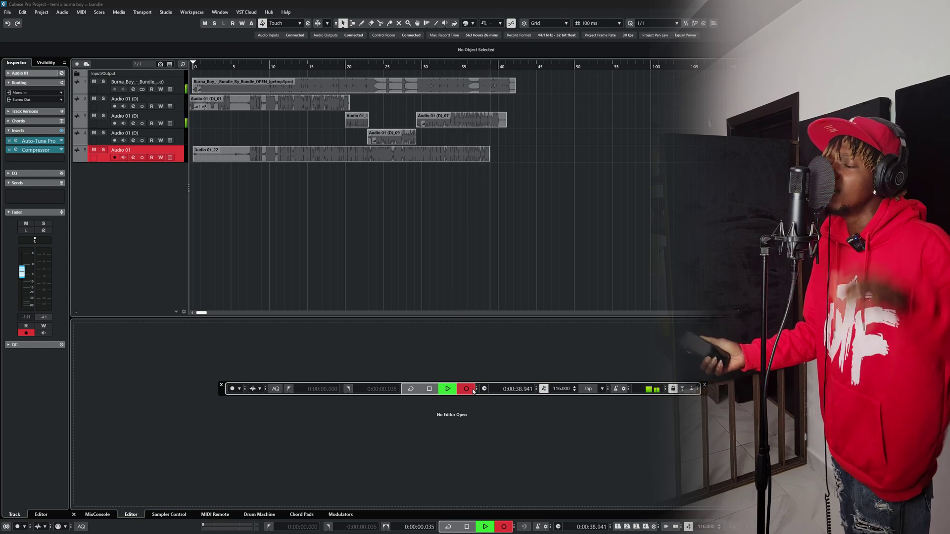
key("space")
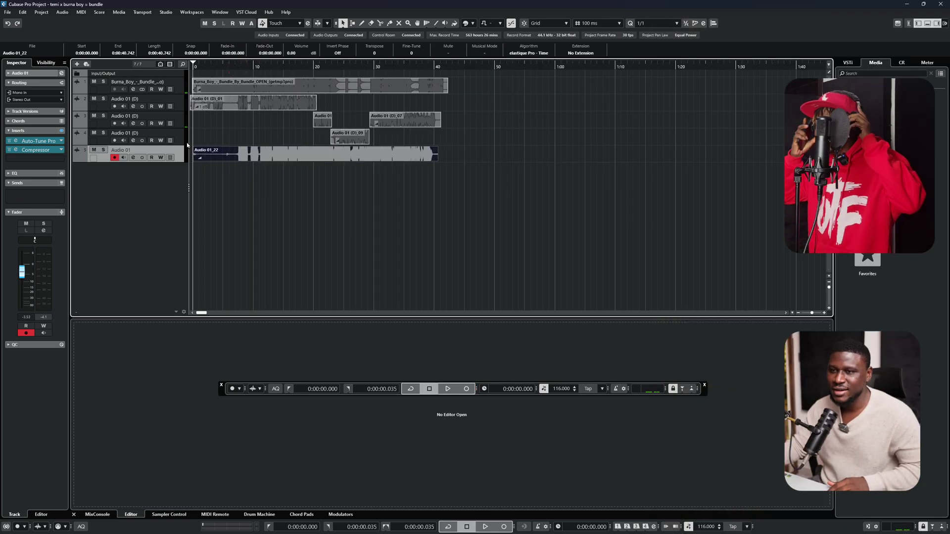
Reduce the vertical waveform zoom so the clips' audio is drawn smaller on all tracks
scroll(217, 150, "up", 2)
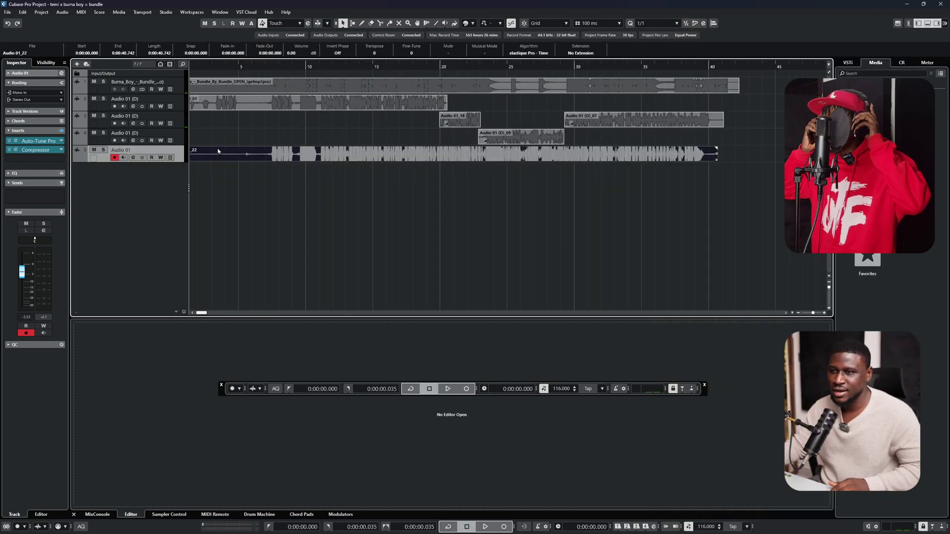
left_click(264, 68)
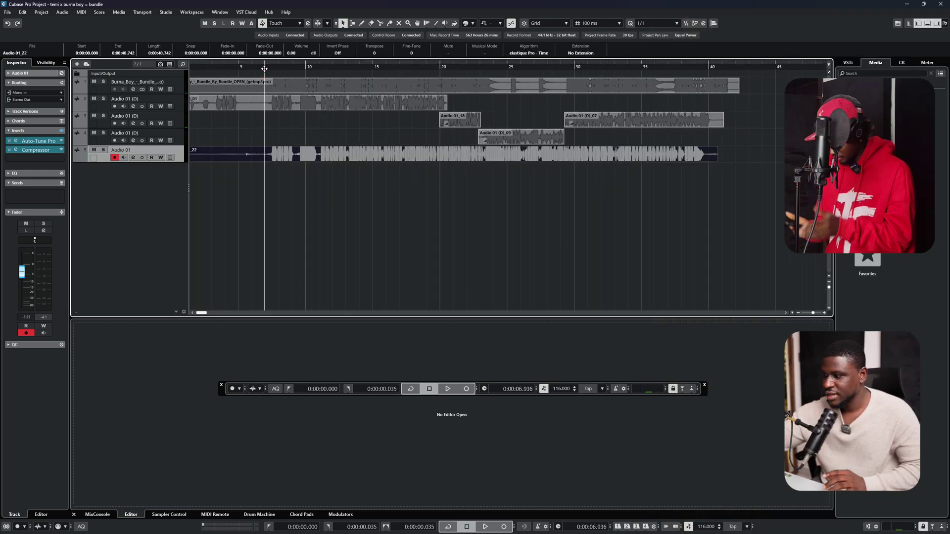
left_click(303, 138)
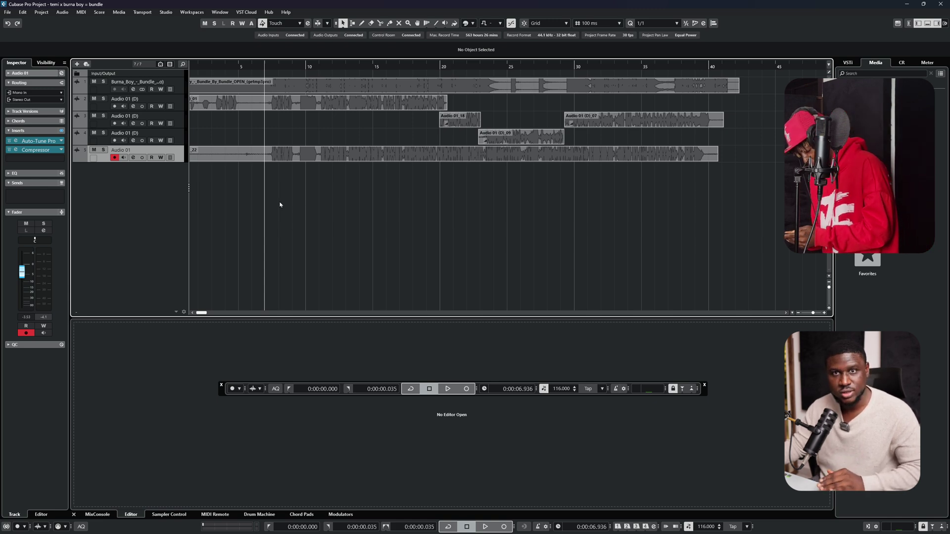
left_click(284, 159)
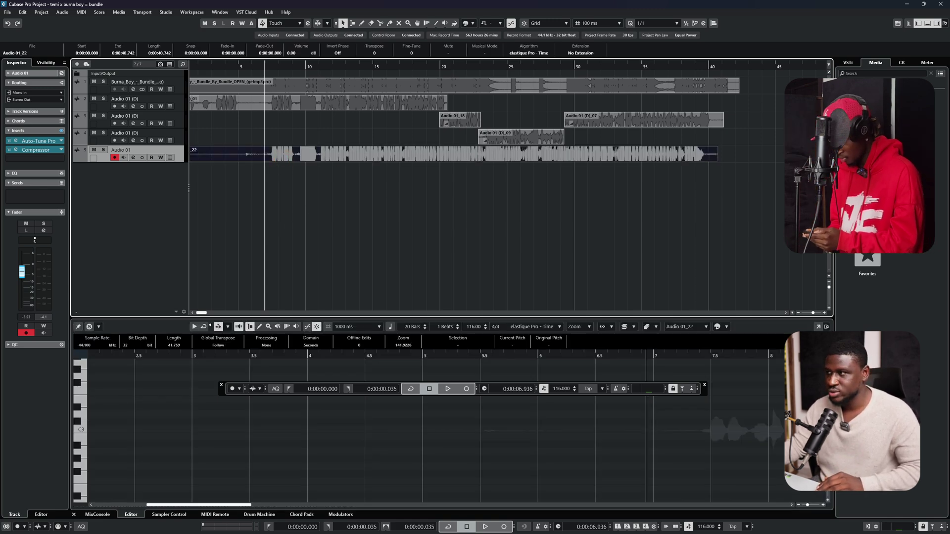
left_click_drag(828, 86, 833, 93)
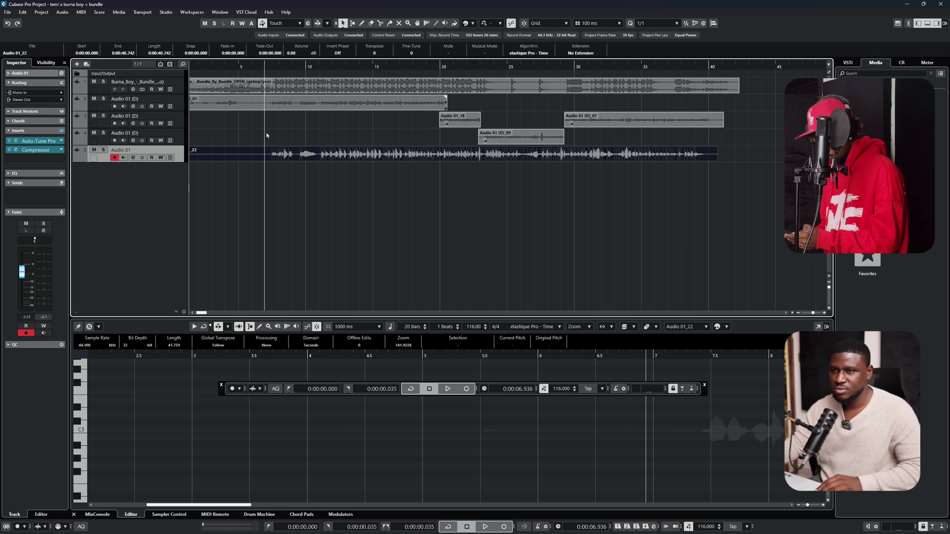
Play back the Audio 01_22 take from 6.936 seconds, lower its track fader to -14.2 dB and return to the project start
key("space")
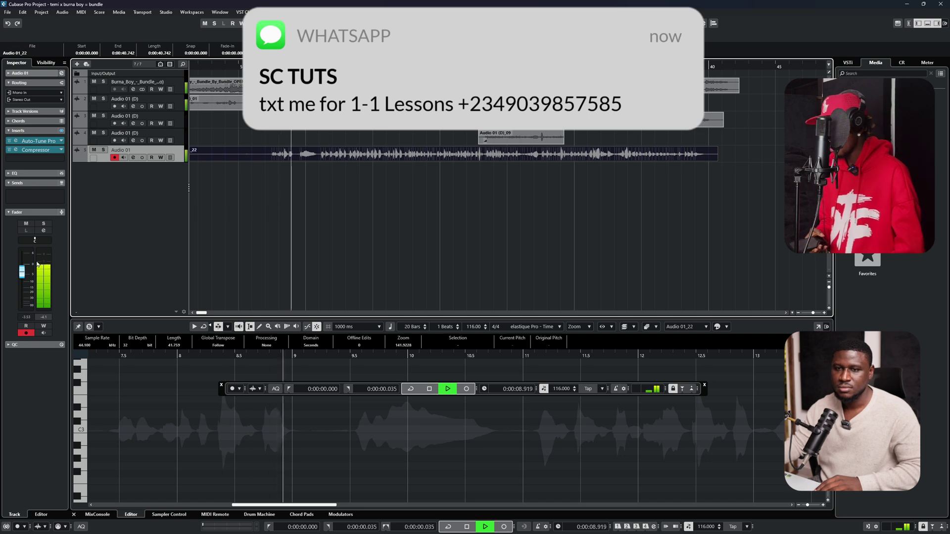
mouse_move(26, 279)
left_mouse_down()
mouse_move(32, 292)
mouse_move(23, 292)
left_mouse_up()
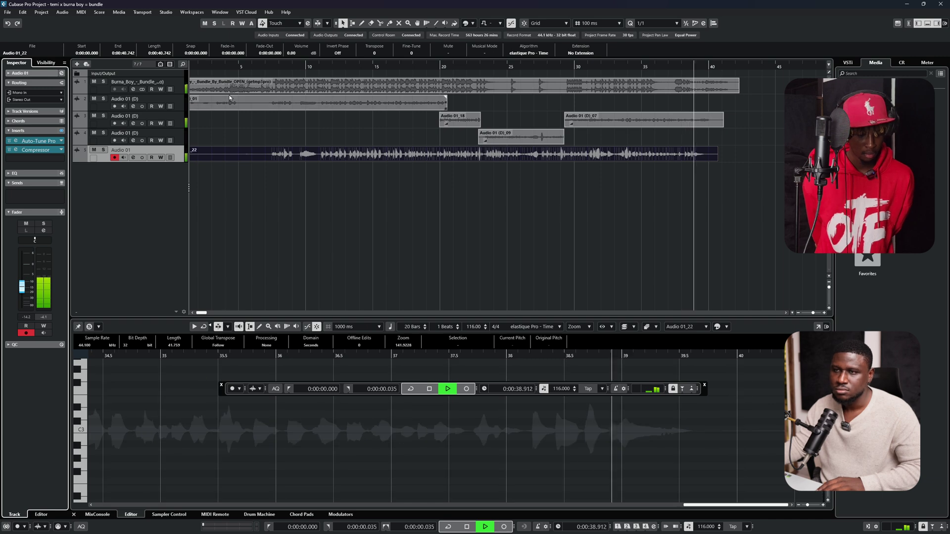
key("space")
key("Home")
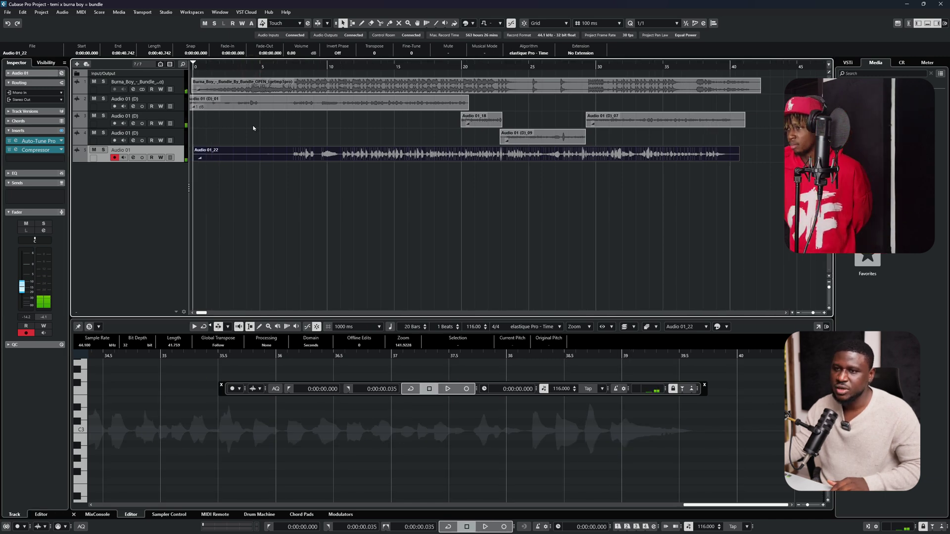
Create an empty duplicate of the lowest Audio 01 track and mute the original
key("g")
key("g")
right_click(176, 153)
left_click(208, 206)
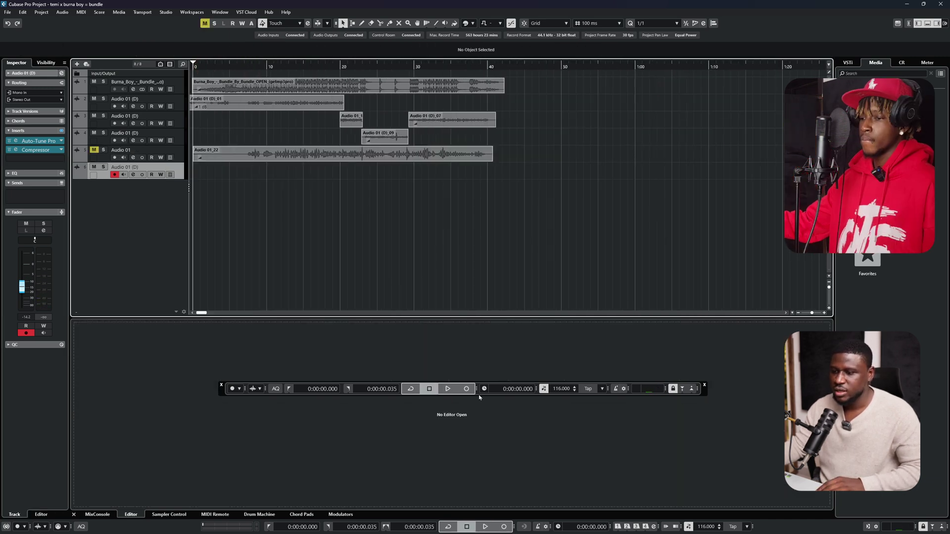
Record a second layer on the duplicated Audio 01 (D) track from the project start to about 40.65 seconds
left_click(467, 389)
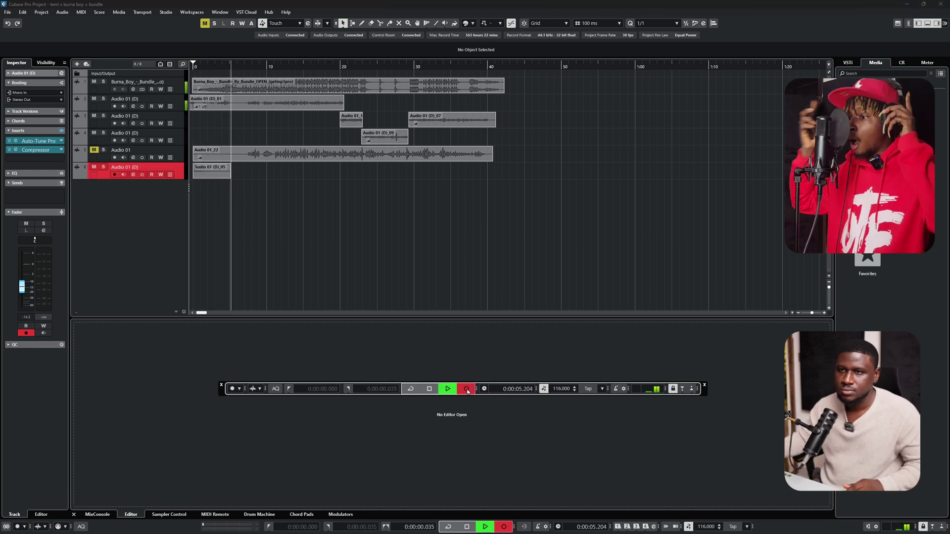
key("h")
key("h")
key("h")
key("h")
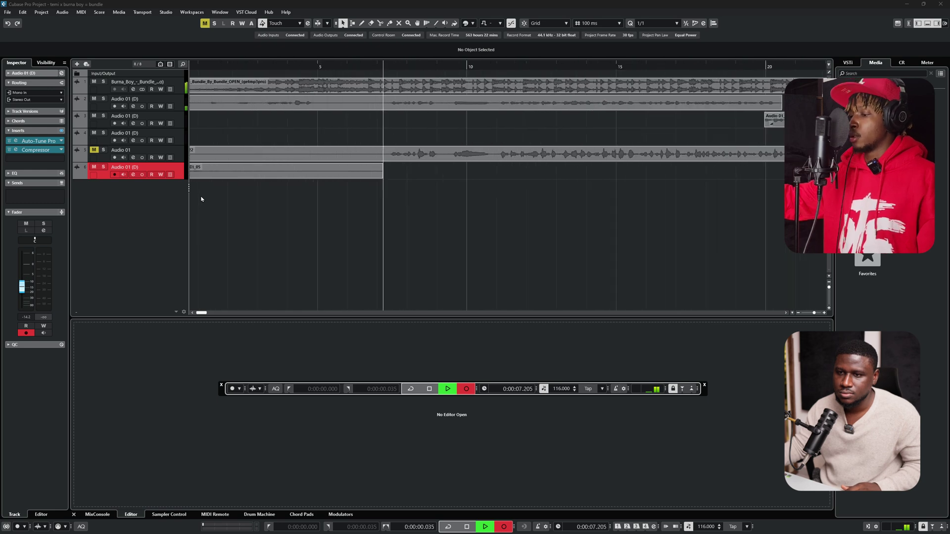
left_click_drag(203, 316, 198, 315)
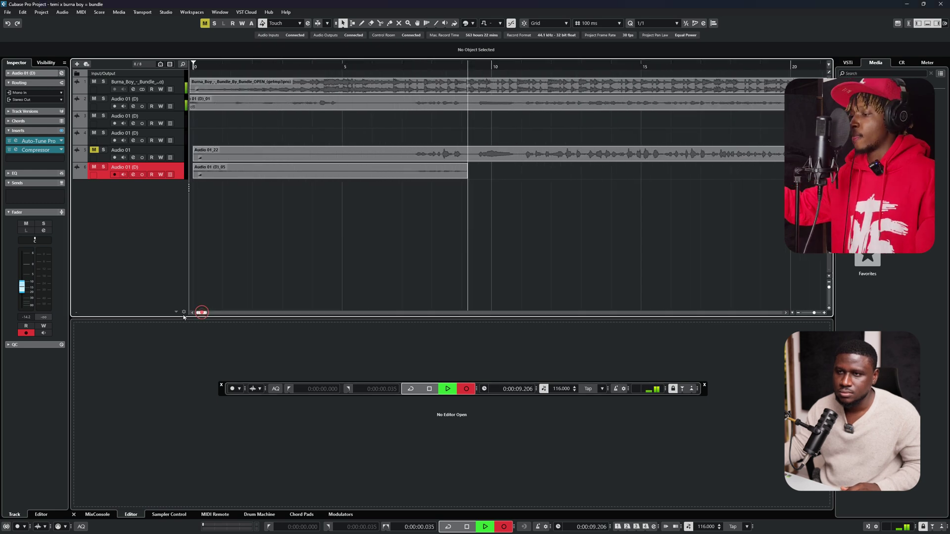
key("g")
key("g")
key("g")
key("g")
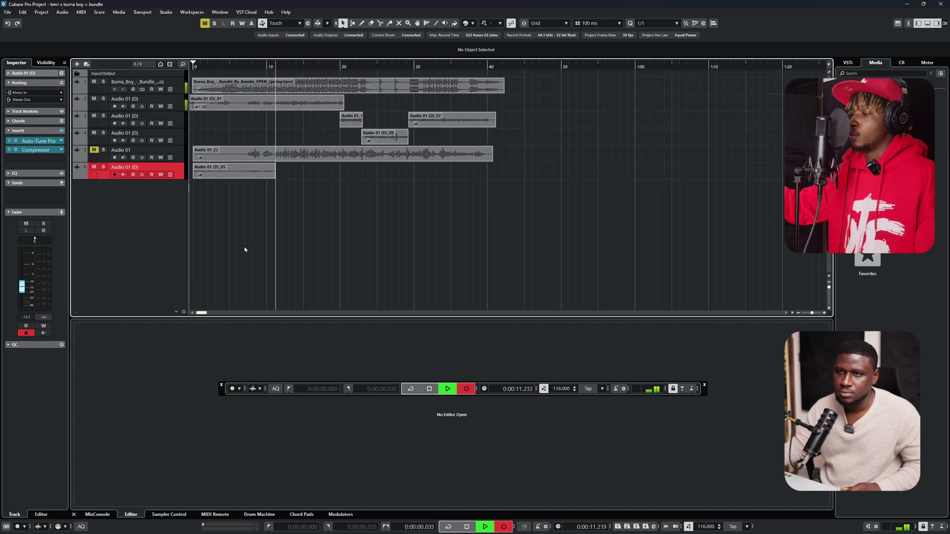
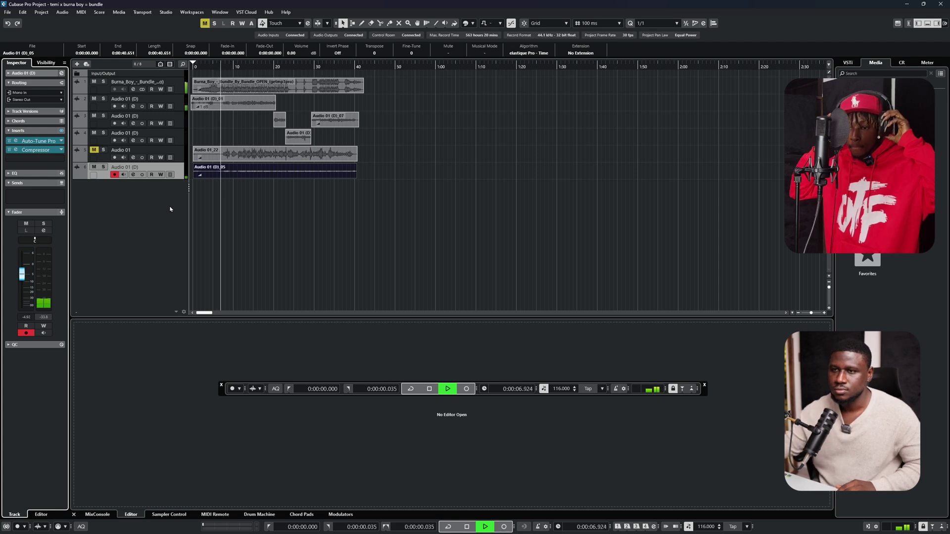
Raise the Audio 01 (D)_05 clip's volume to 3 dB while the song plays
left_click(252, 174)
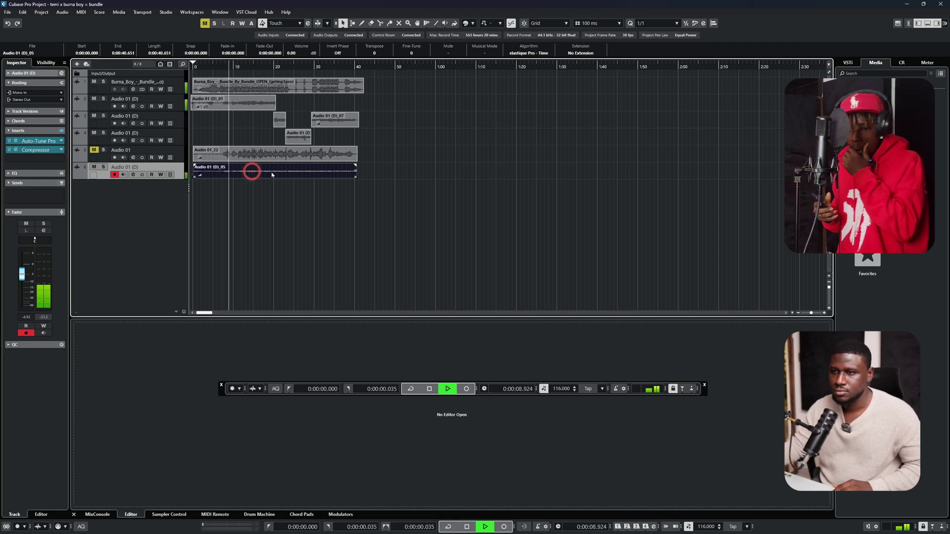
scroll(272, 175, "up", 8)
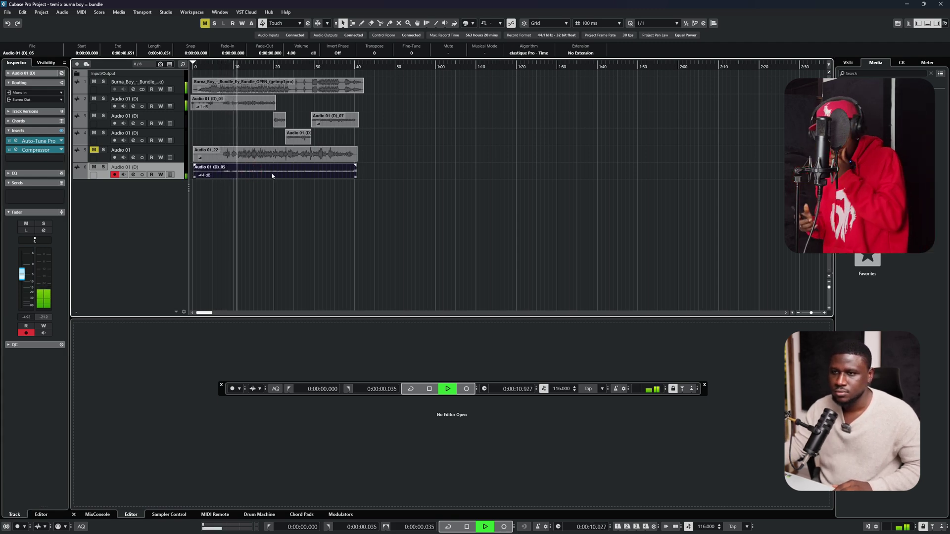
scroll(272, 175, "down", 6)
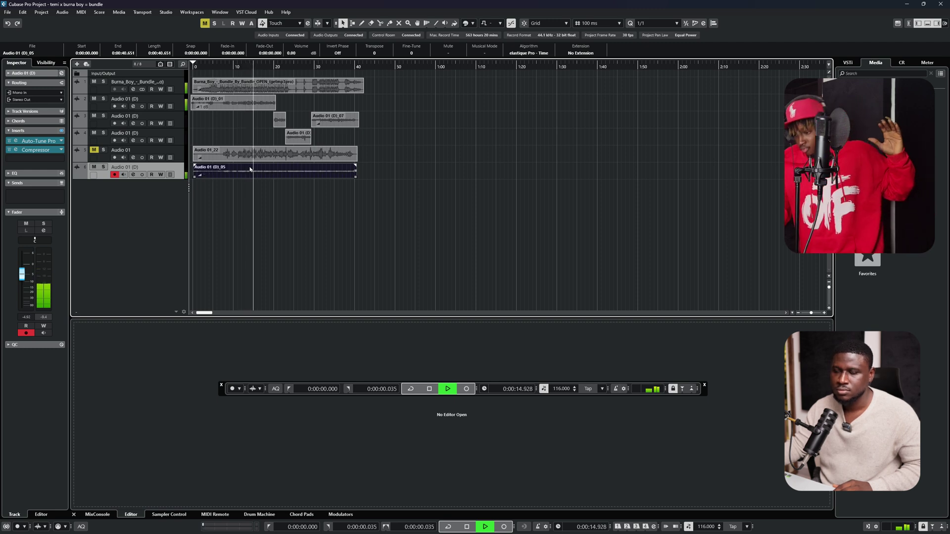
scroll(205, 146, "up", 3)
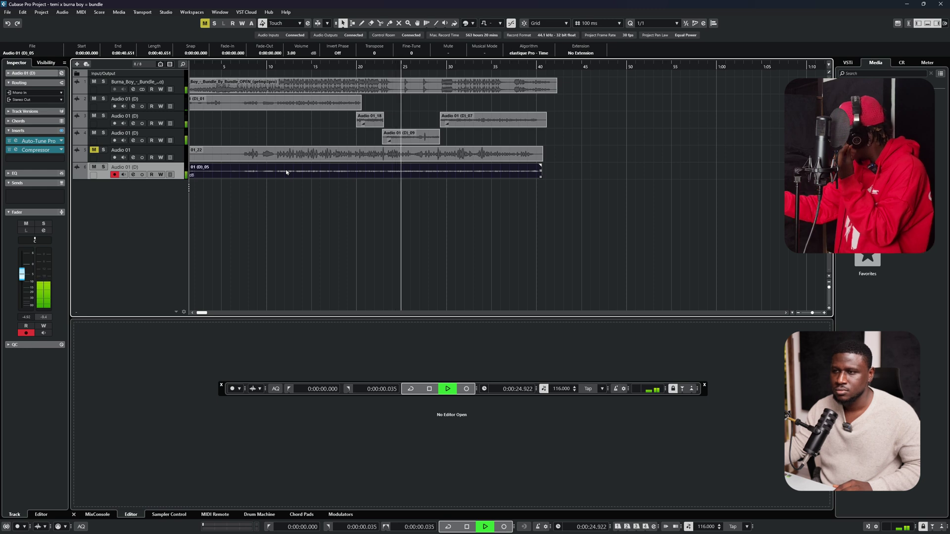
Toggle the mute of the Audio 01 track during playback to compare both layers, leave it unmuted and stop at about 39.6 seconds
left_click(104, 158)
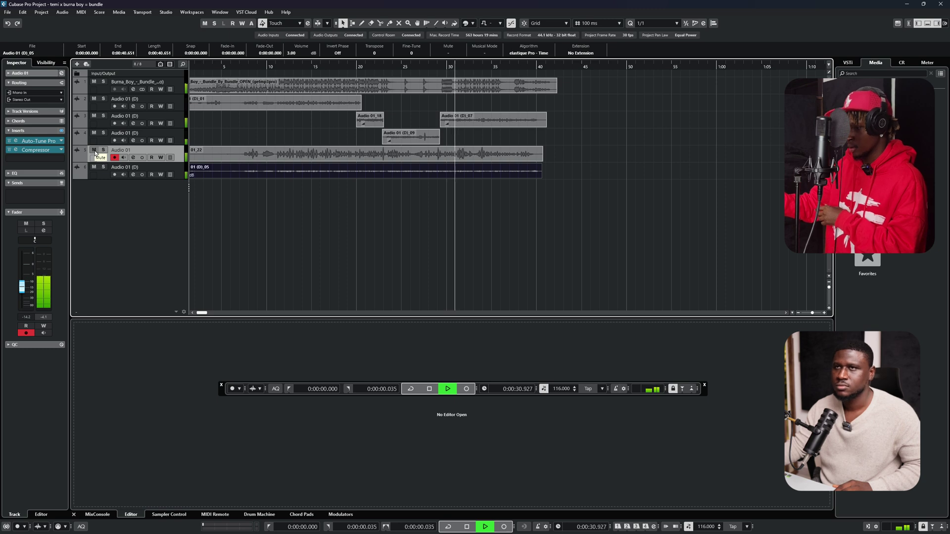
left_click(94, 151)
left_click(94, 150)
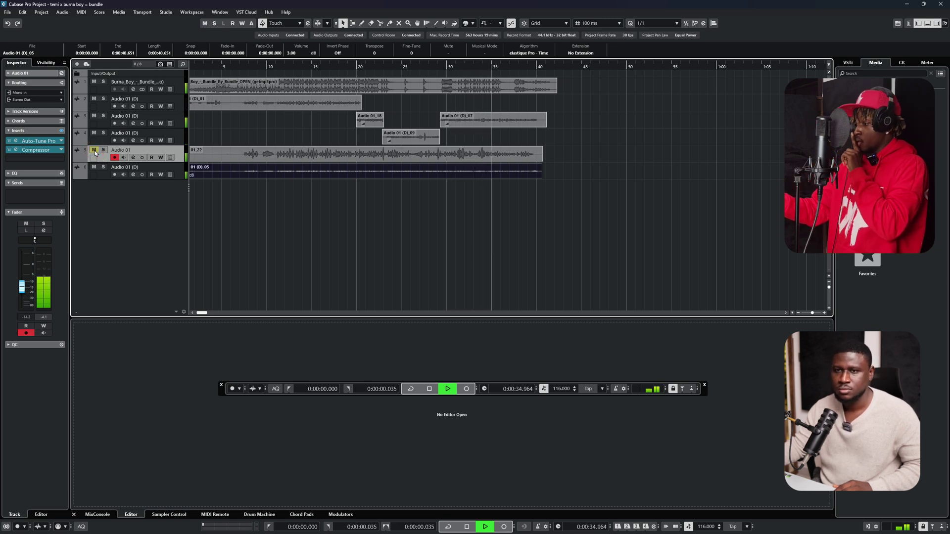
left_click(94, 151)
left_click(94, 151)
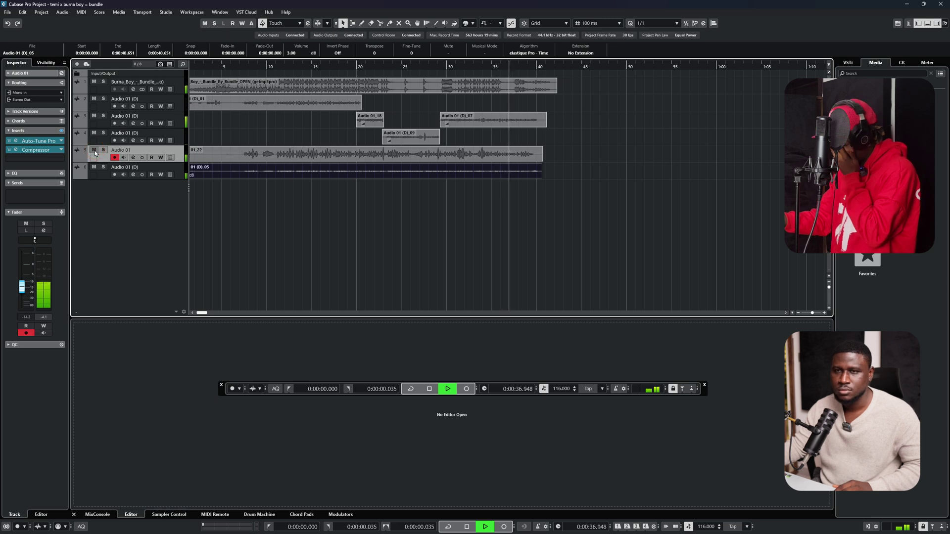
left_click(94, 150)
left_click(94, 151)
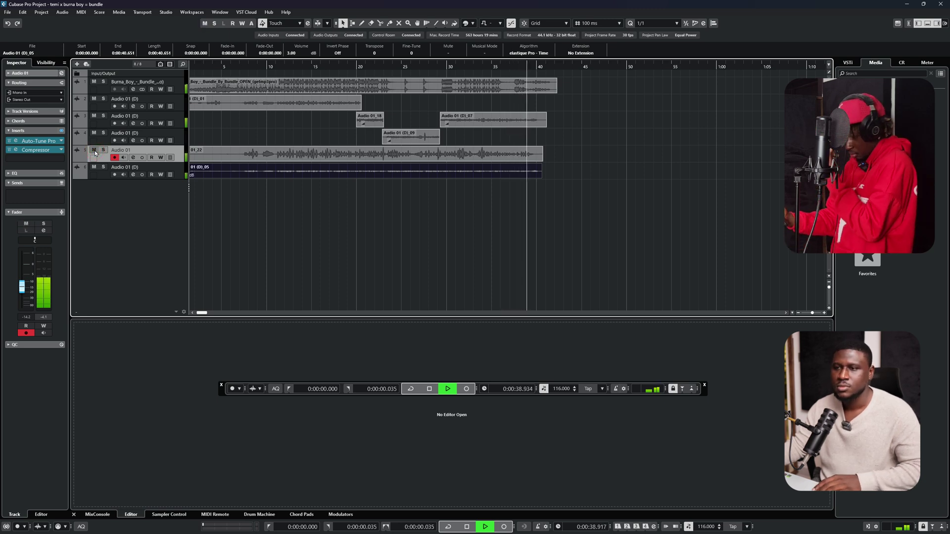
key("space")
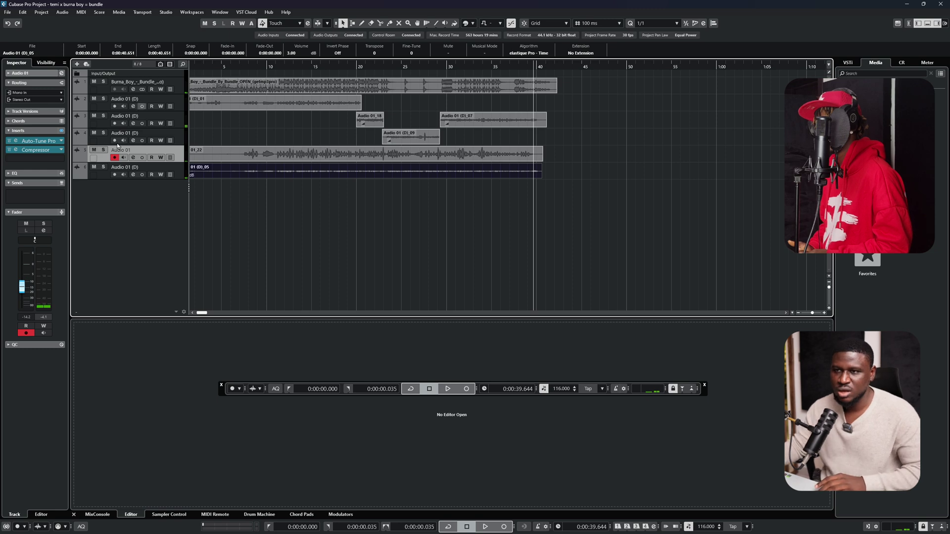
Play the song from about 7.67 seconds to hear the stacked vocal layers
left_click(245, 67)
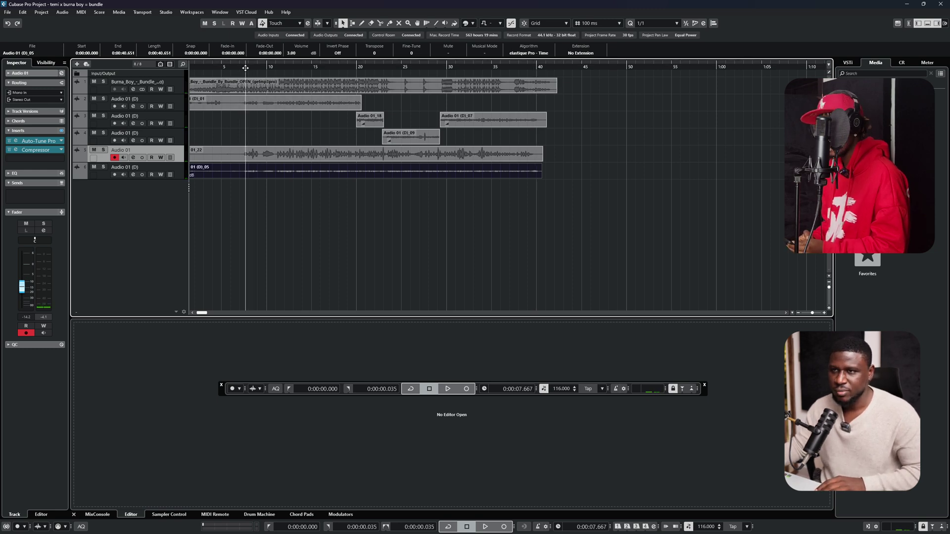
key("space")
scroll(245, 119, "up", 2)
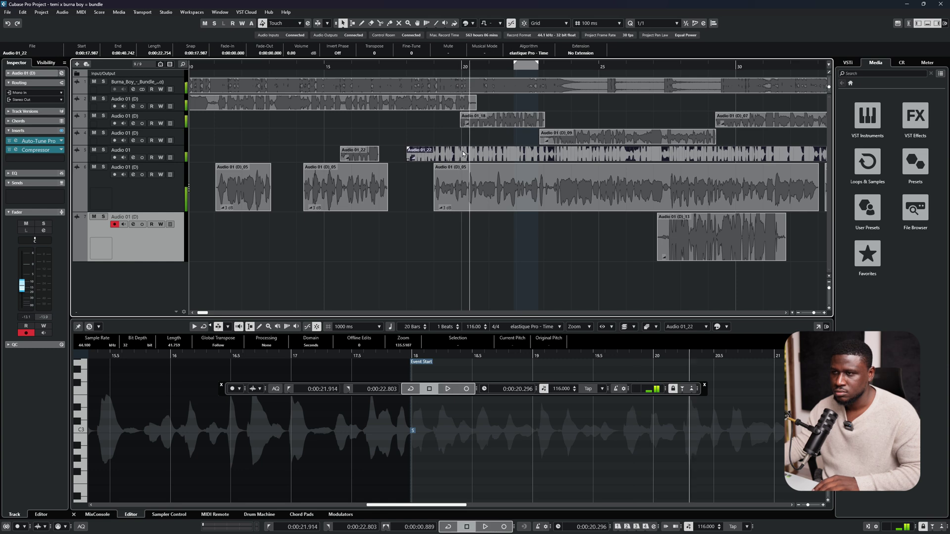
Split the Audio 01_22 clip at about 20.21 seconds and trim the second part's start to 27.534 seconds
key("3")
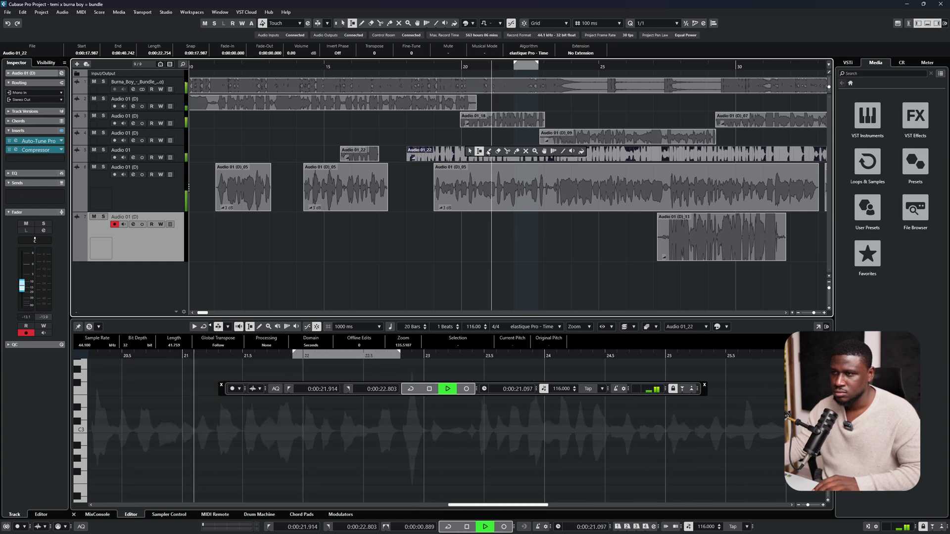
left_click(470, 158)
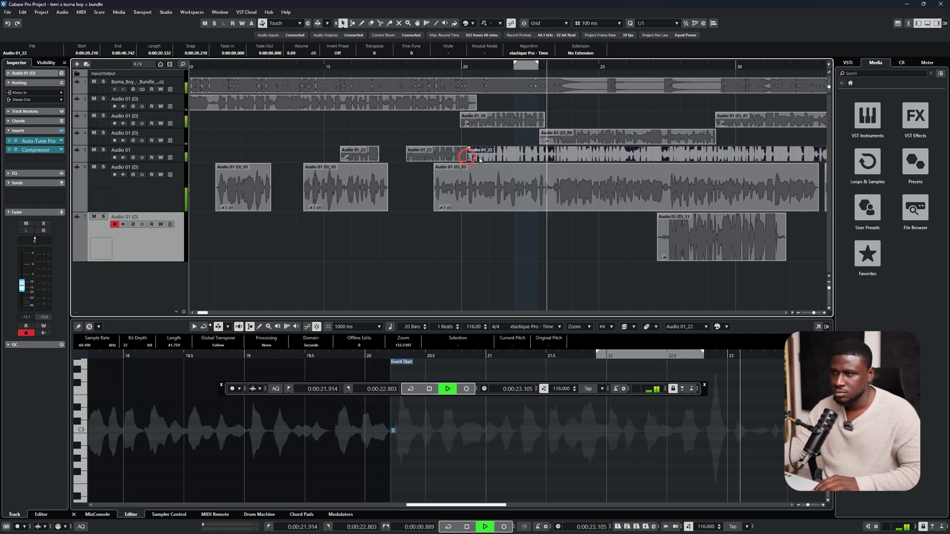
key("1")
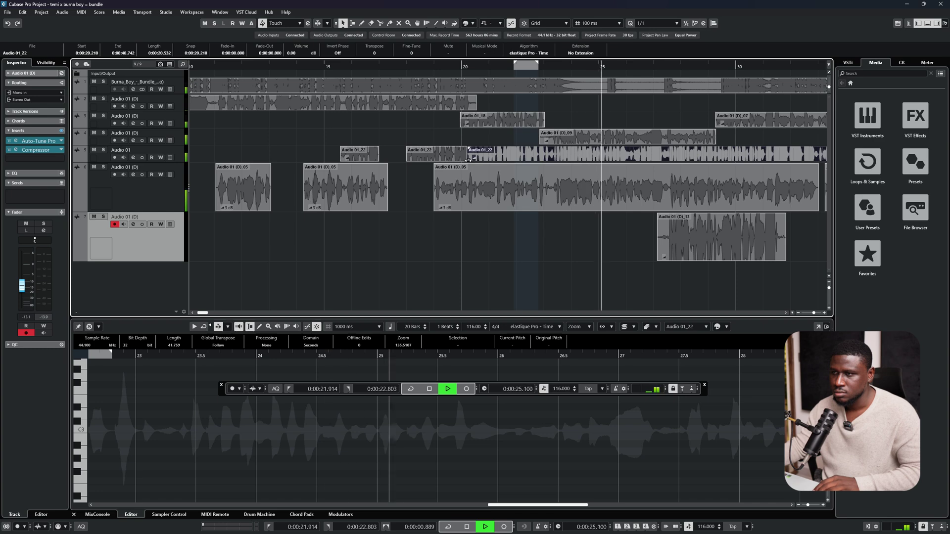
left_click_drag(470, 158, 667, 170)
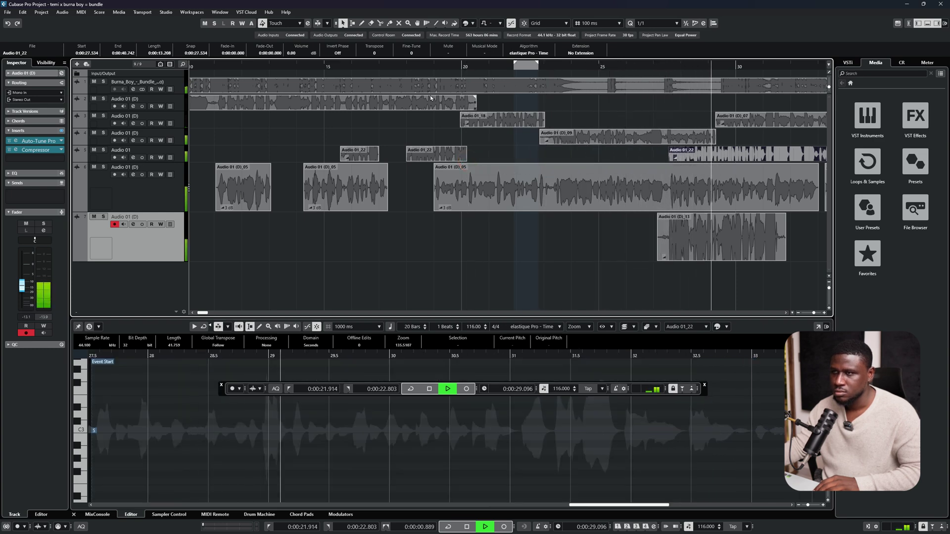
Play from about 17.9 seconds to check the trimmed Audio 01_22 clip against the other vocal layers
left_click(375, 69)
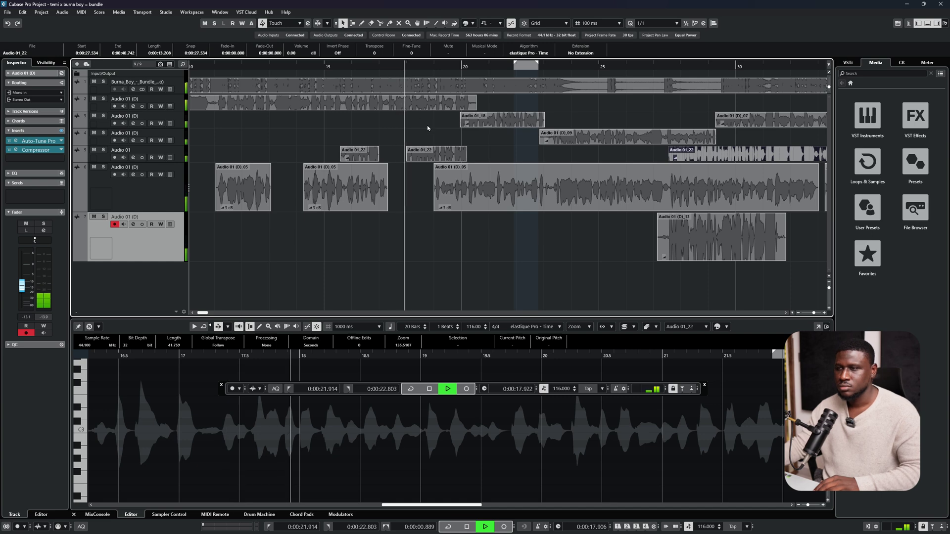
scroll(435, 134, "down", 1)
scroll(435, 133, "down", 1)
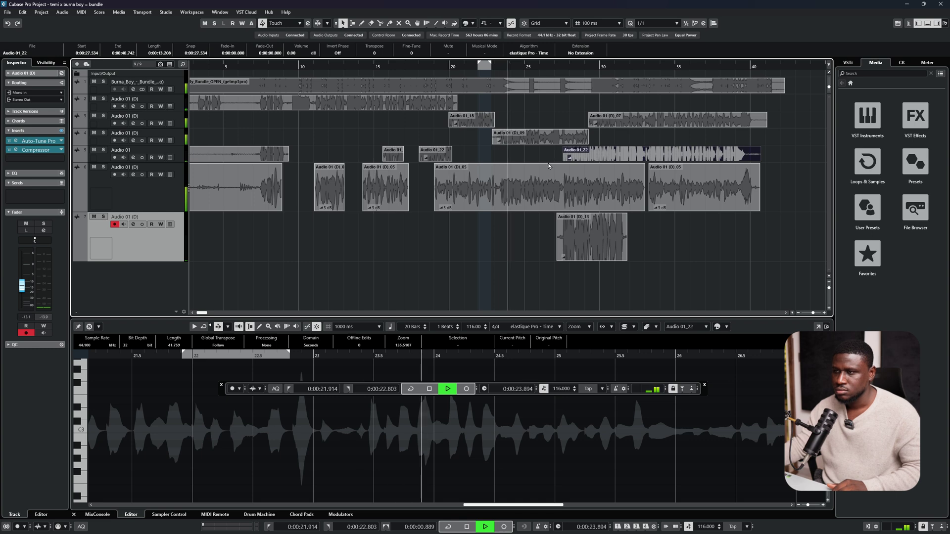
scroll(548, 166, "up", 1)
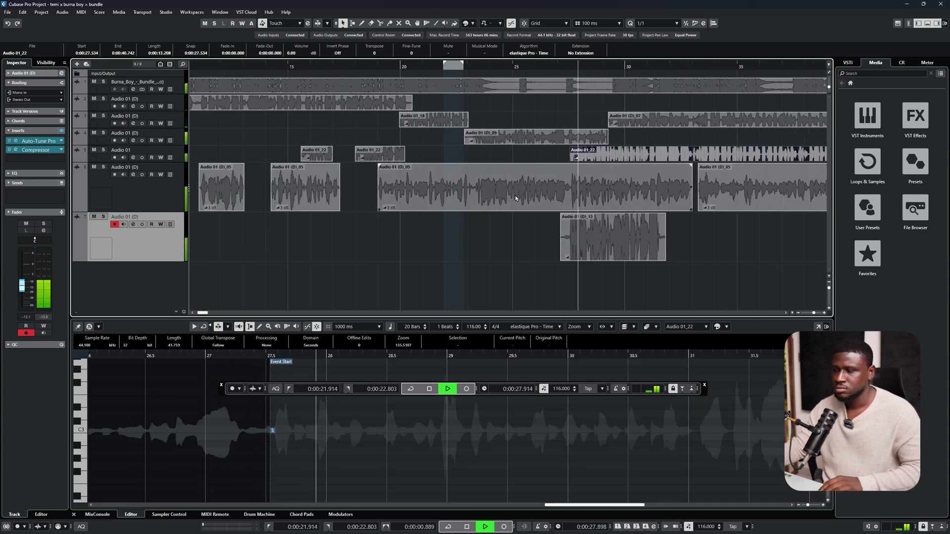
scroll(597, 204, "up", 2)
scroll(596, 204, "down", 4)
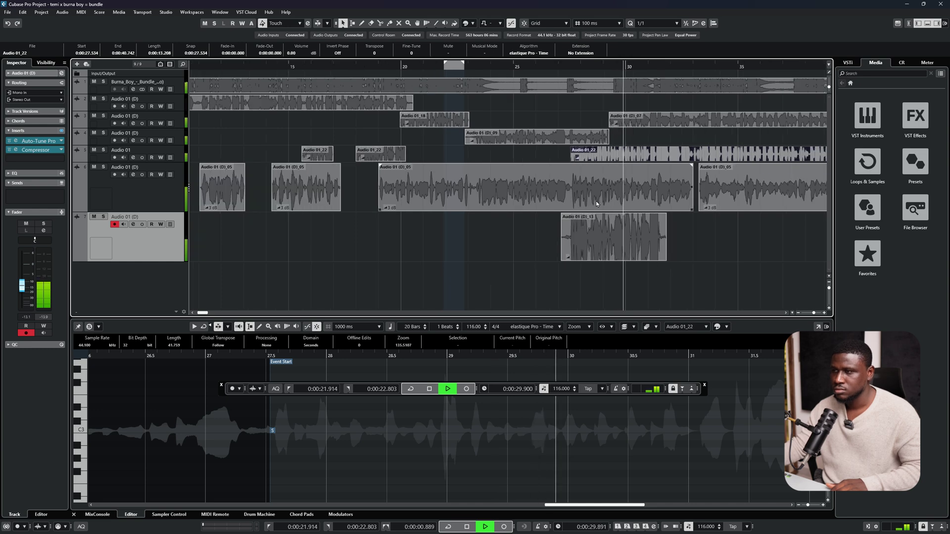
scroll(671, 217, "up", 1)
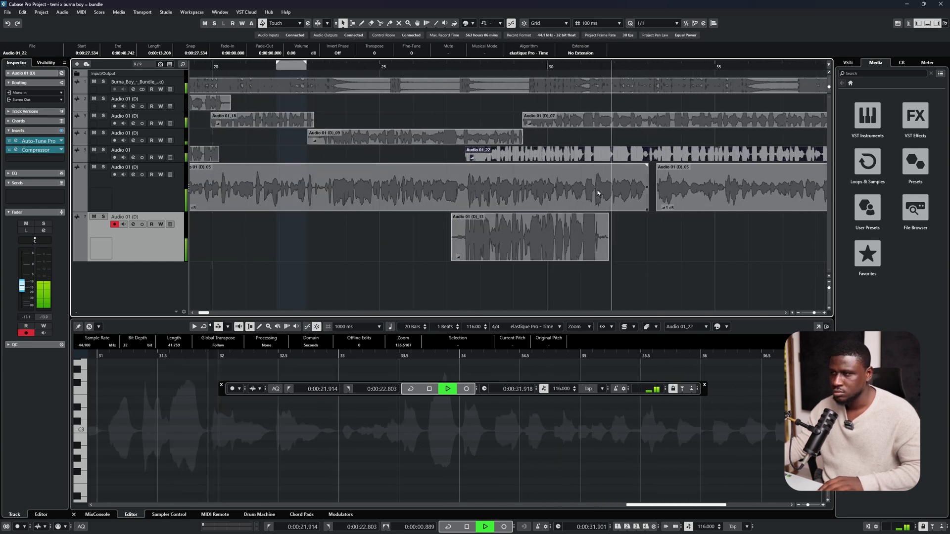
Replay the section from about 27.5 seconds and split the last Audio 01_22 clip at about 33.03 seconds
key("3")
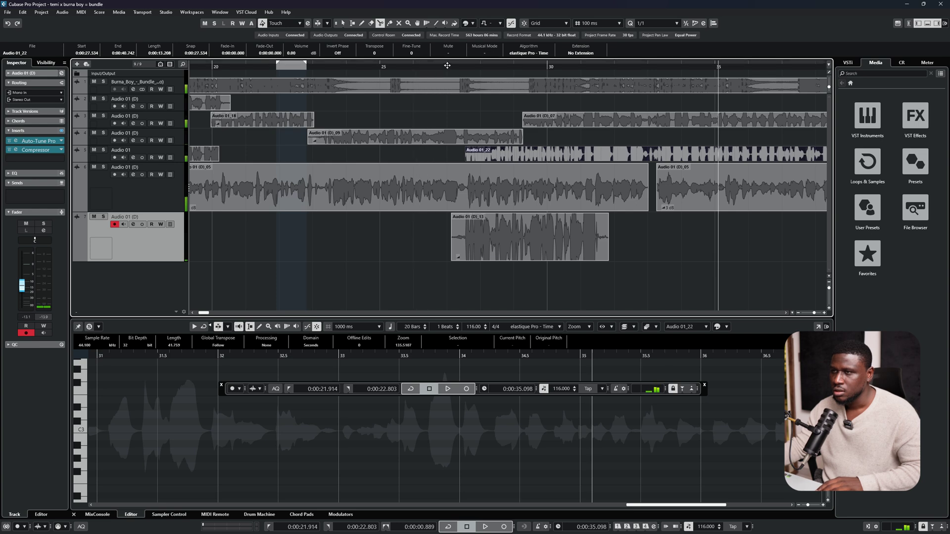
left_click(464, 65)
scroll(488, 144, "up", 1)
key("space")
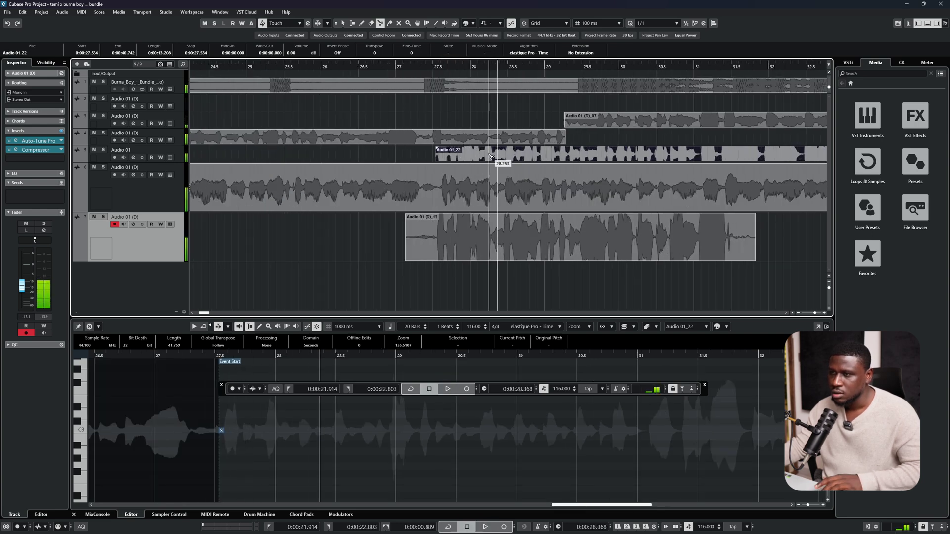
left_click(697, 154)
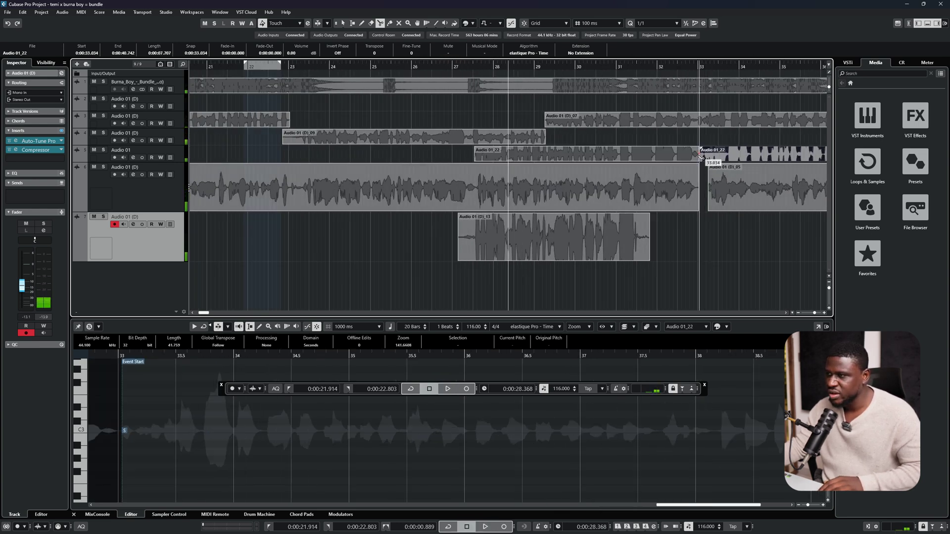
Mute the lowest Audio 01 (D) track during playback and replay the passage from about 27.4 seconds
double_click(444, 61)
scroll(465, 178, "up", 3)
scroll(464, 178, "up", 1)
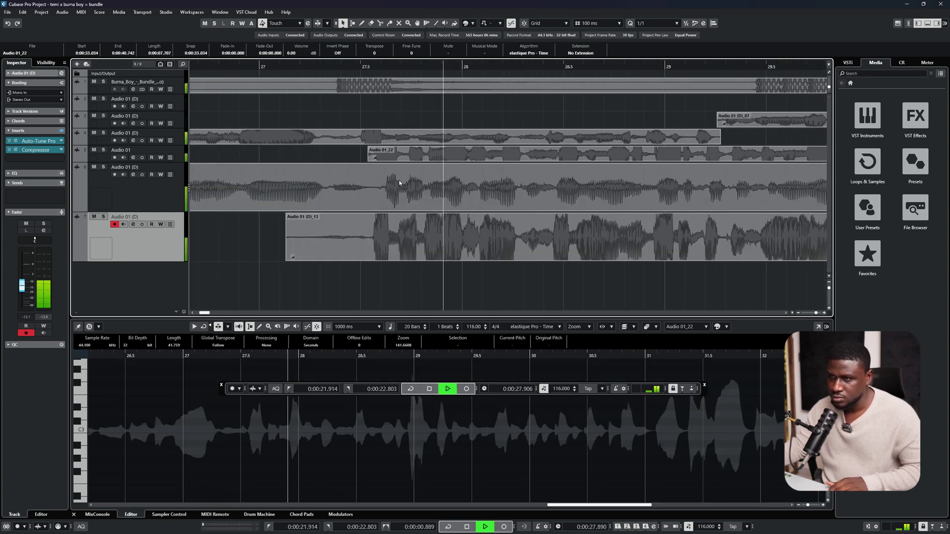
left_click(93, 217)
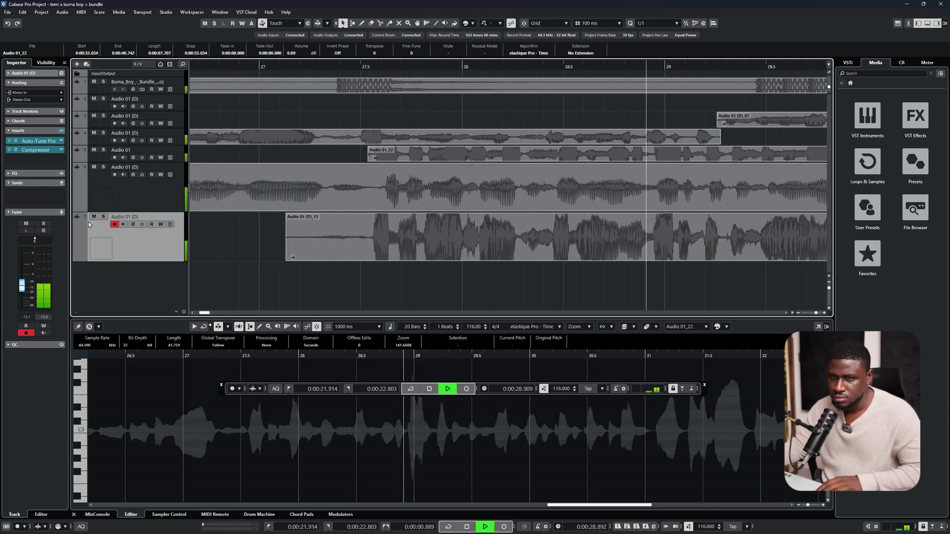
left_click(340, 64)
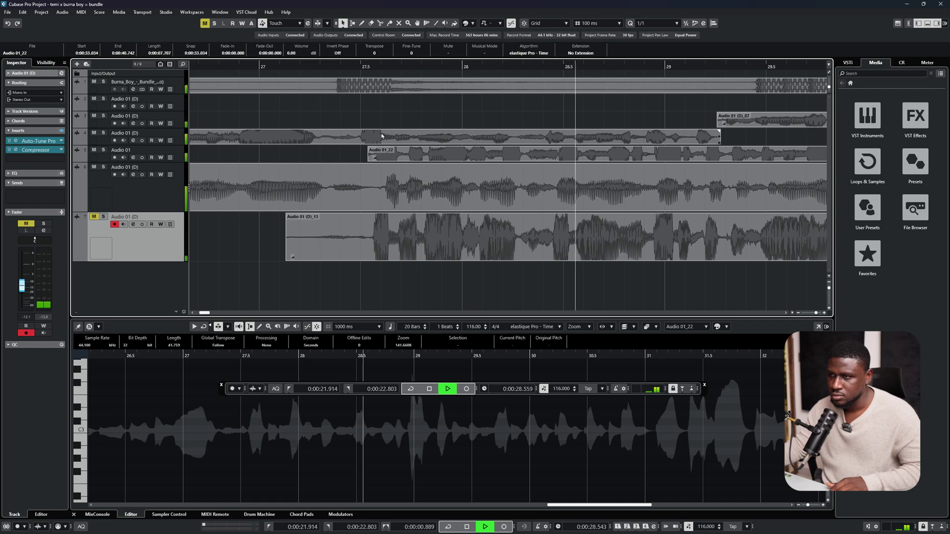
key("space")
Split the Audio 01_22 clip that starts near 27.53 seconds at about 27.71 and 27.82 seconds
left_click_drag(348, 64, 405, 167)
scroll(354, 171, "down", 1)
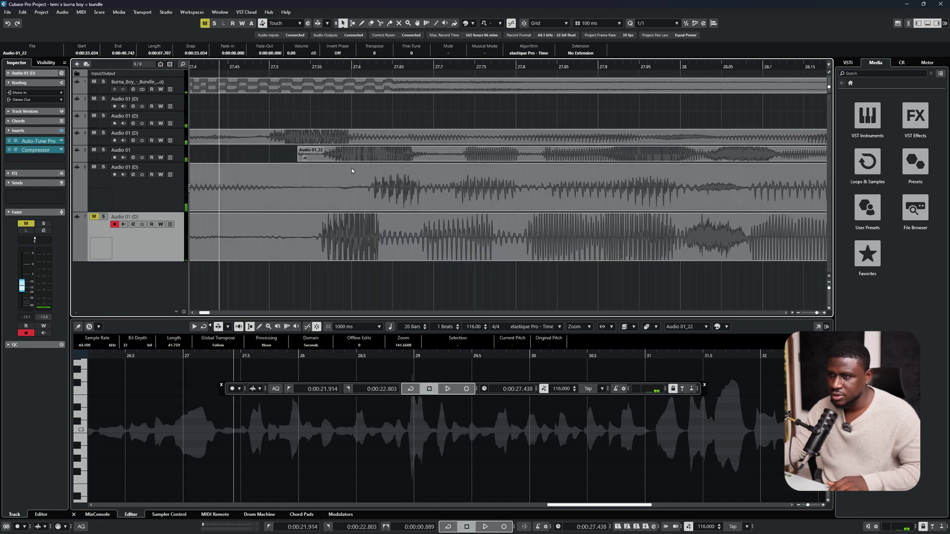
scroll(370, 174, "up", 2)
key("3")
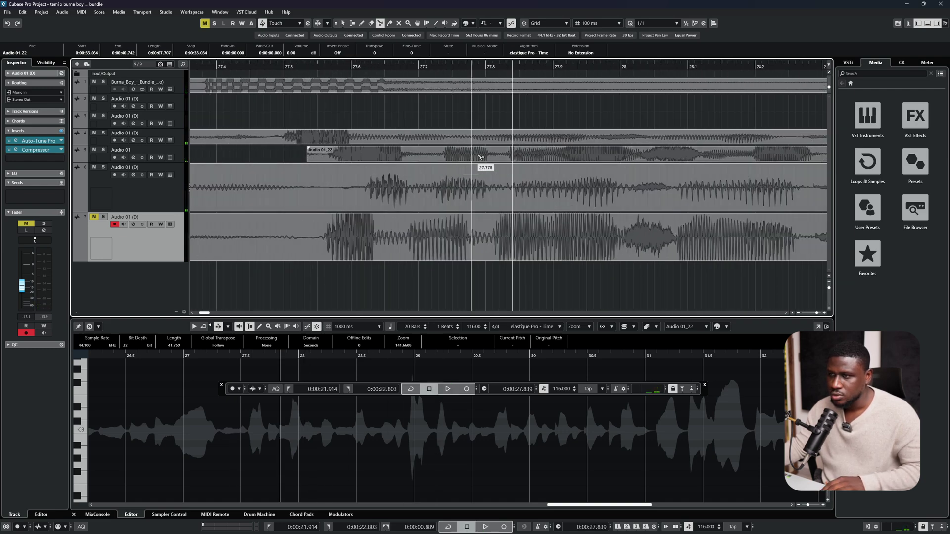
left_click(500, 155)
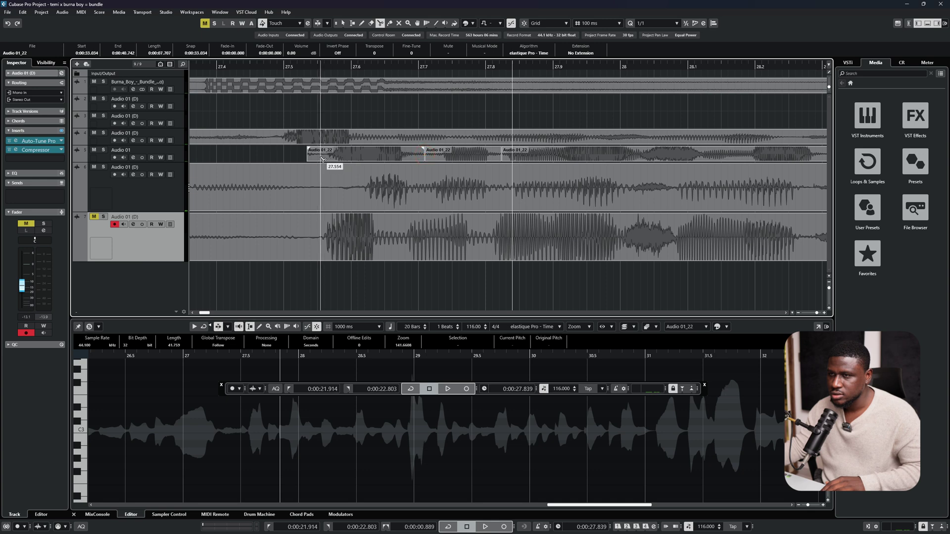
Trim the first short Audio 01_22 slice so it runs from 27.554 to 27.683 seconds
key("1")
left_click(308, 154)
key("Delete")
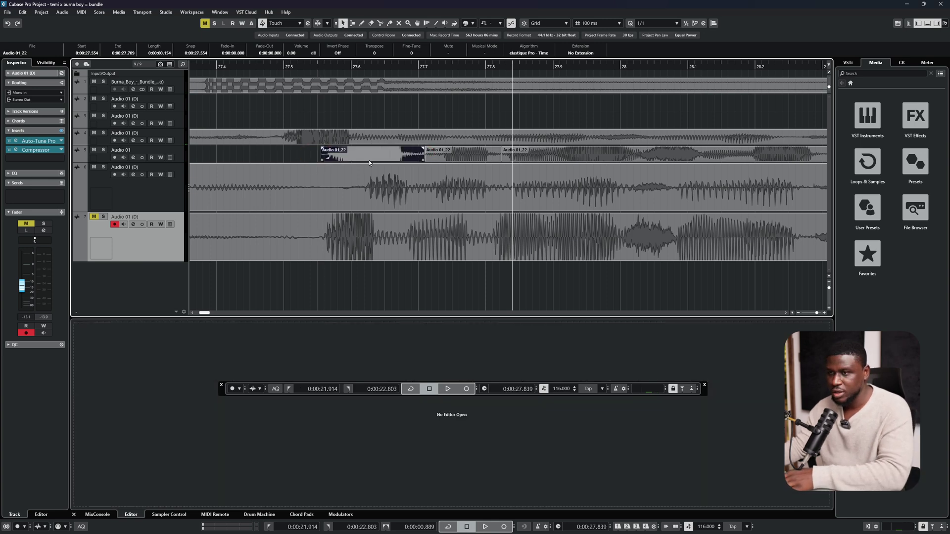
left_click(377, 150)
left_click_drag(421, 160, 406, 158)
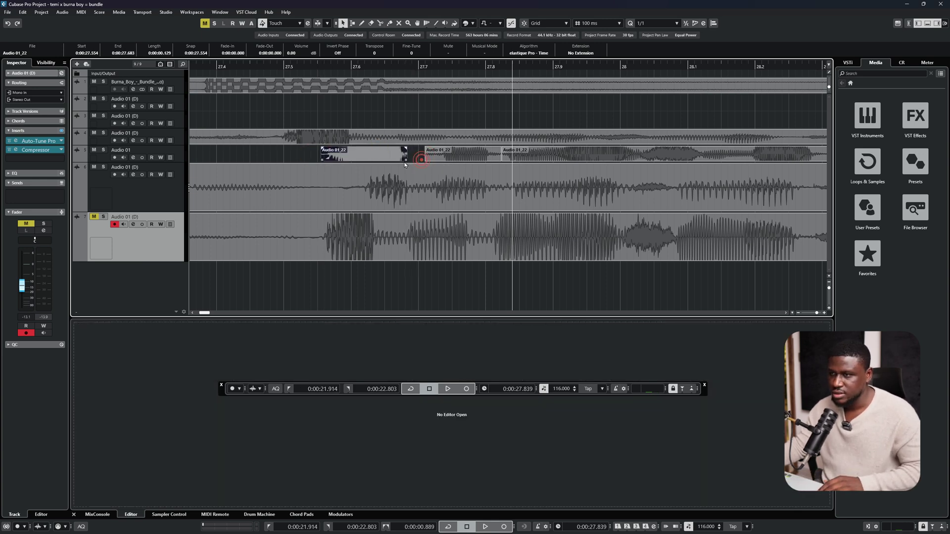
Move the second Audio 01_22 slice slightly earlier and the first slice later, to start at 27.580 seconds
left_click_drag(471, 154, 462, 154)
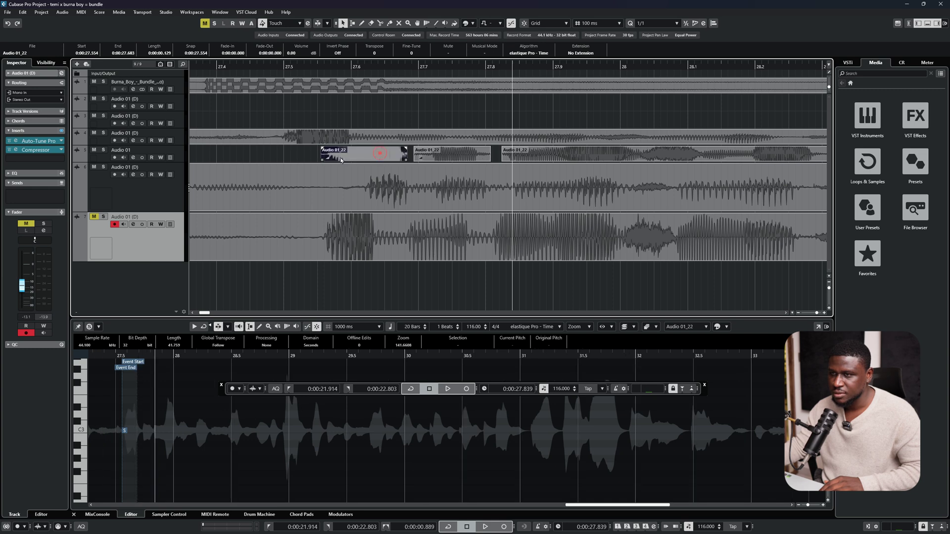
left_click_drag(350, 155, 368, 155)
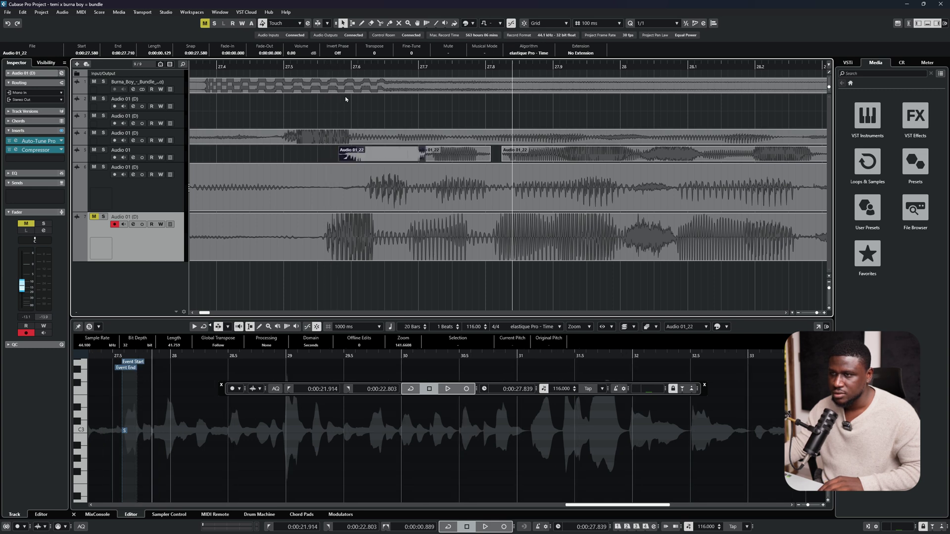
left_click_drag(322, 65, 328, 70)
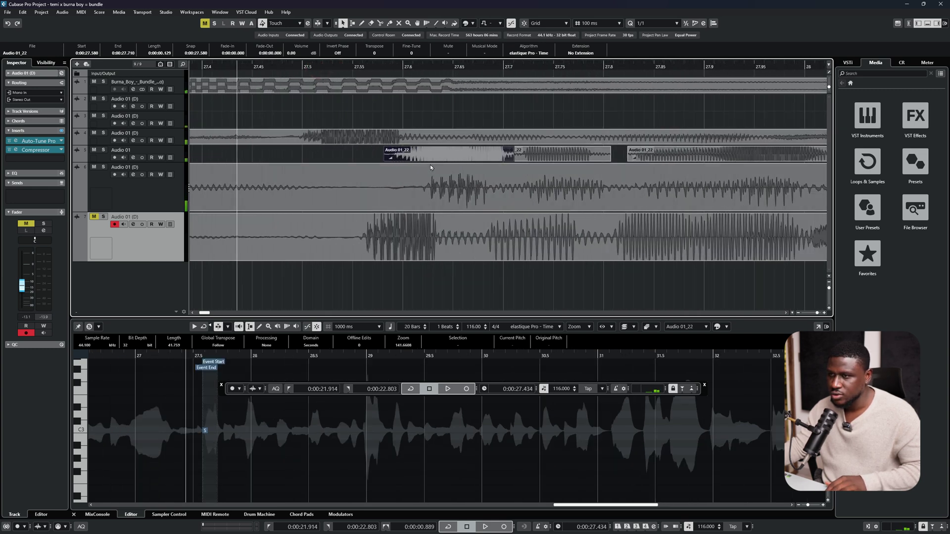
Split the Audio 01 (D)_05 clip at about 27.587 seconds and trim the earlier part's end to 27.494 seconds
right_click(446, 192)
left_click(473, 192)
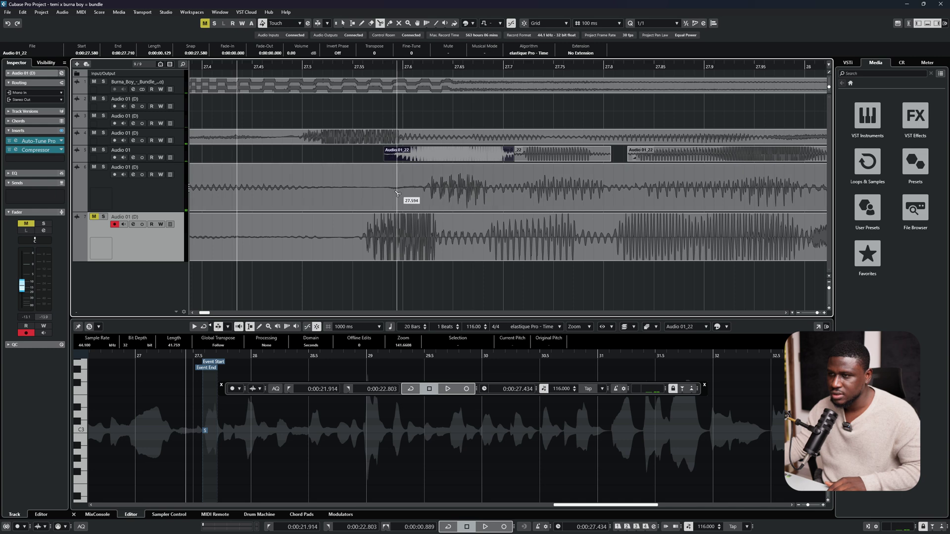
left_click(391, 189)
left_click(372, 195)
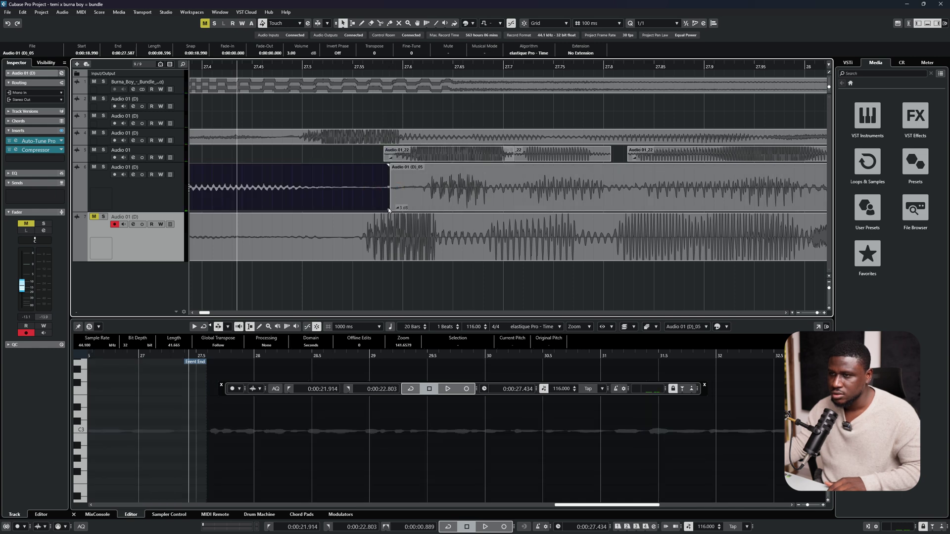
left_click_drag(388, 208, 297, 208)
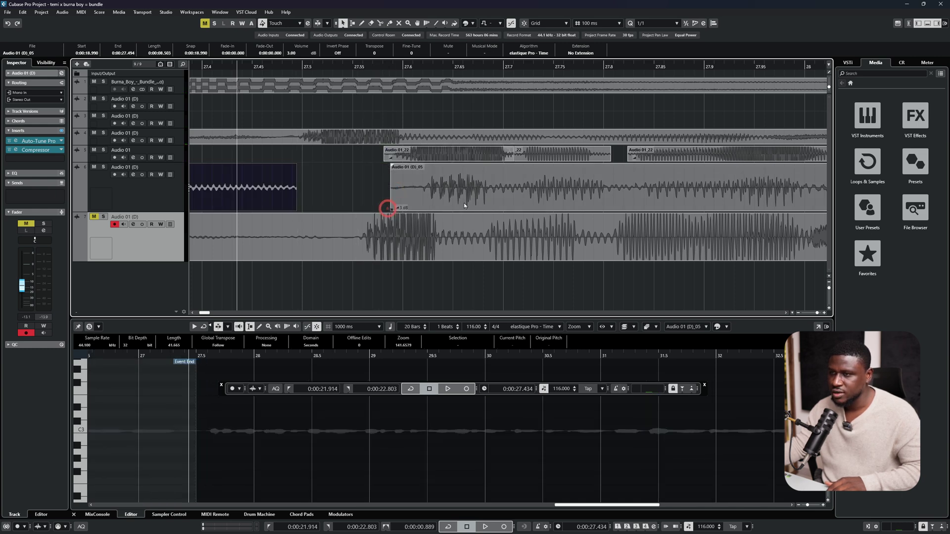
Trim and shift the later Audio 01 (D)_05 part during playback so it starts at 27.576 seconds
left_click(386, 208)
key("space")
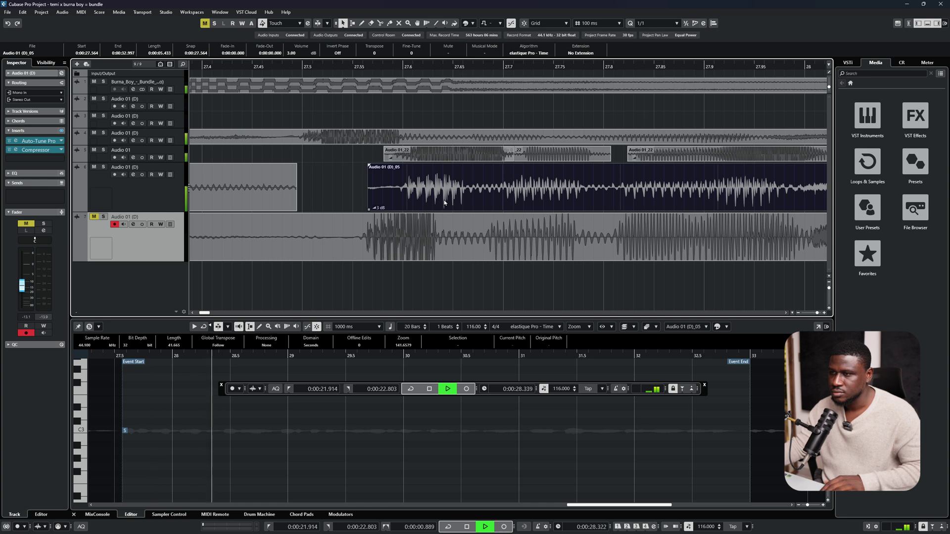
left_click_drag(444, 202, 456, 200)
Replay from about 26.7 seconds to check the timing of the realigned Audio 01 (D)_05 and Audio 01_22 clips
scroll(456, 200, "down", 3)
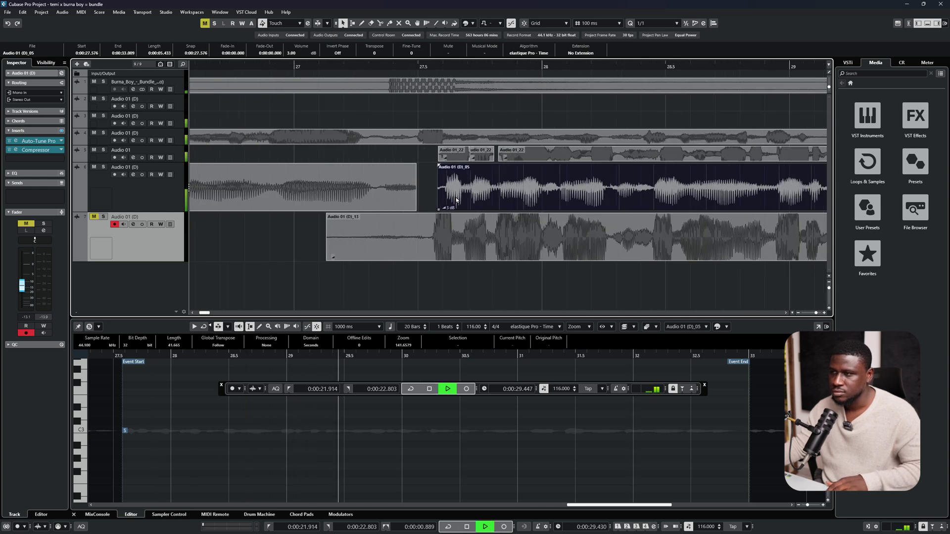
scroll(457, 201, "down", 5)
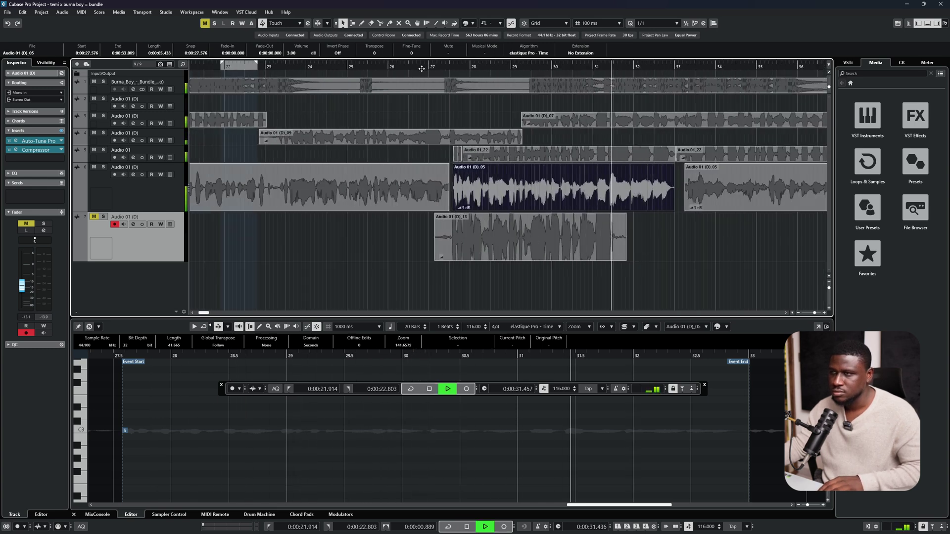
left_click(421, 67)
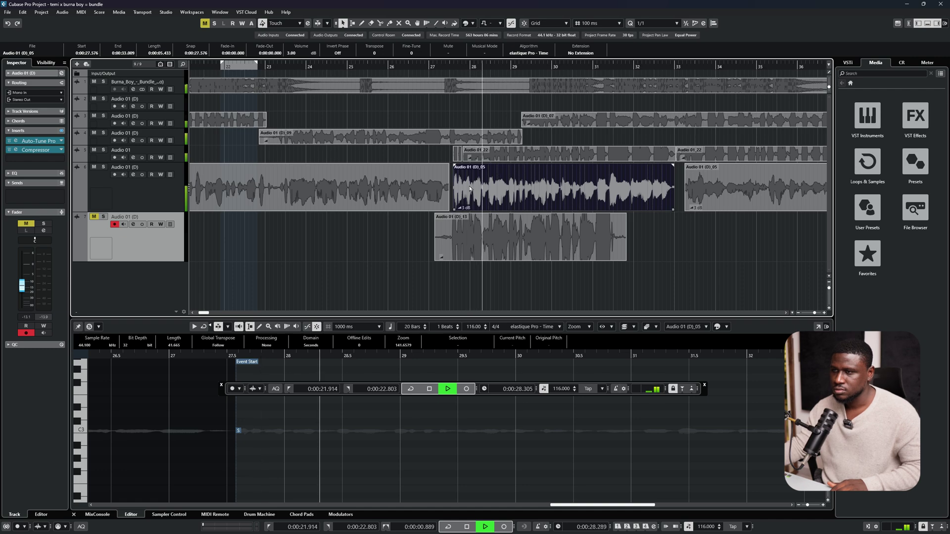
scroll(469, 188, "up", 5)
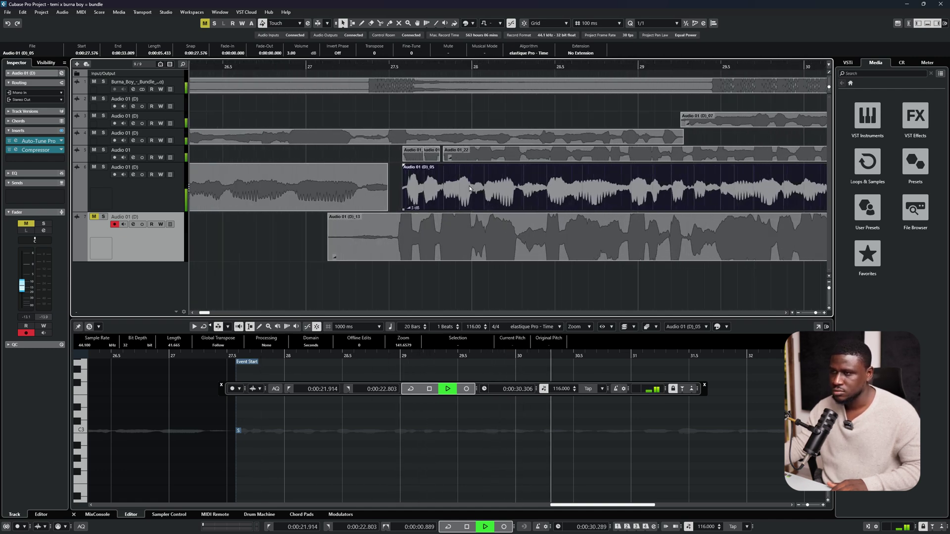
scroll(469, 188, "down", 6)
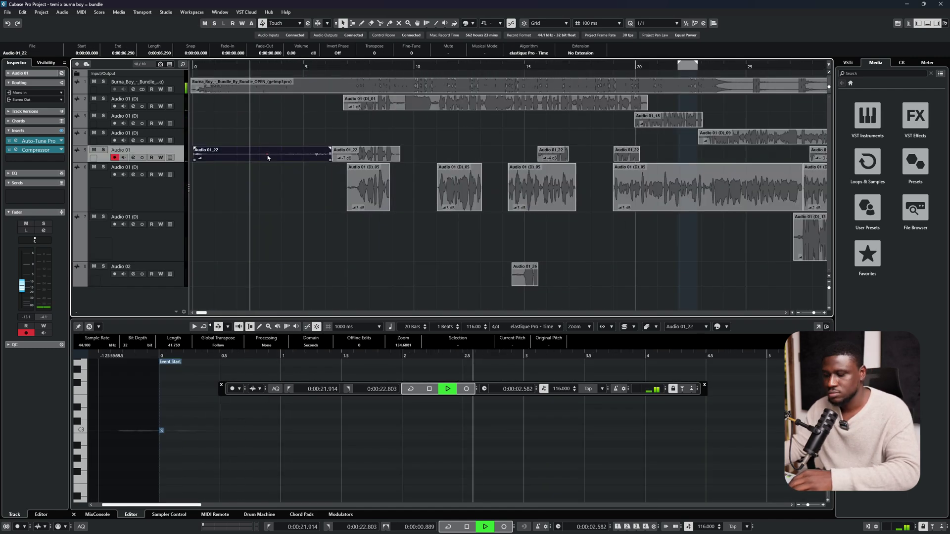
Delete the near-silent opening section of Audio 01_22, from the project start to 6.290 seconds
left_click_drag(328, 151, 268, 158)
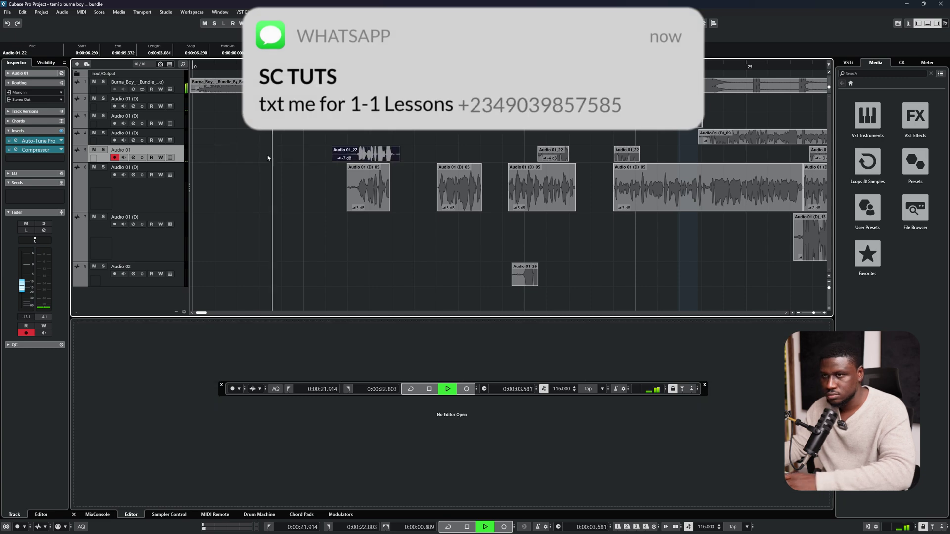
Rename the first vocal track directly below the beat track as "Lead vox"
key("g")
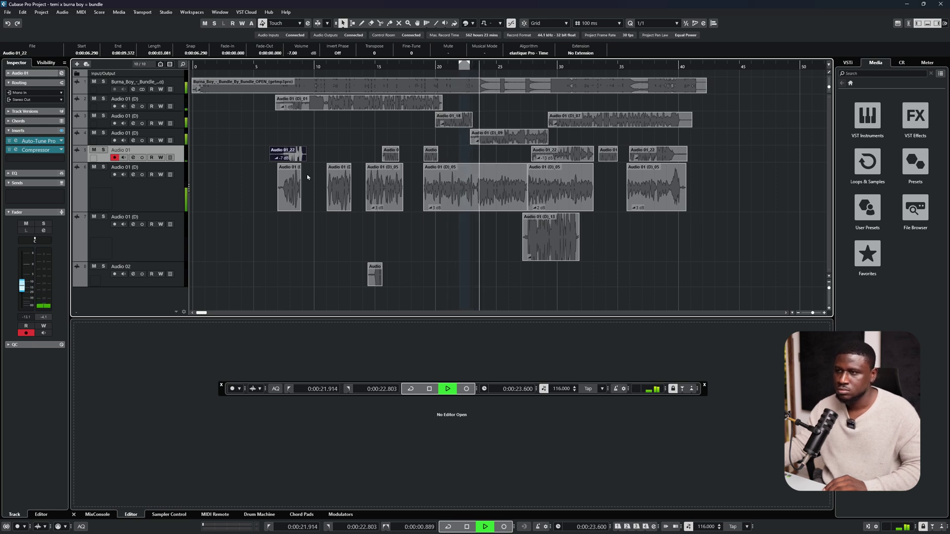
double_click(124, 99)
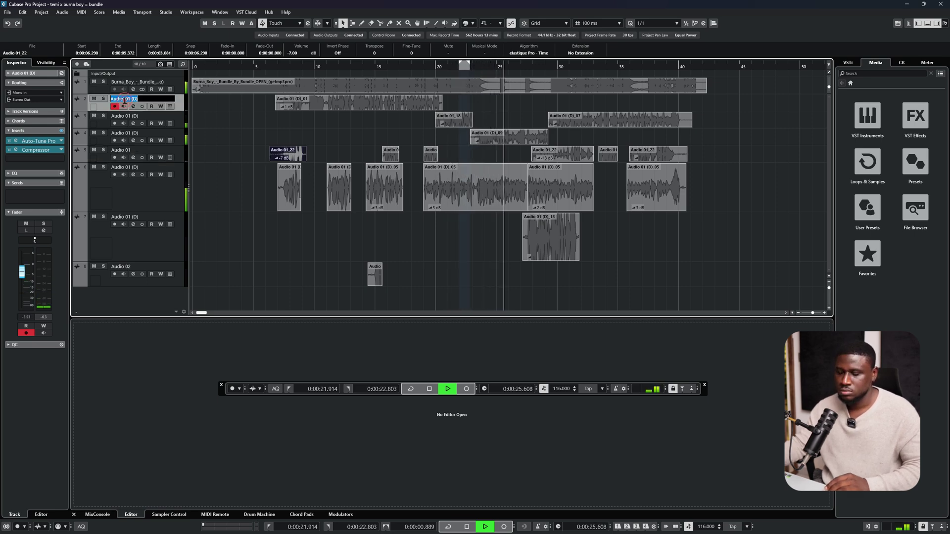
key("Caps_Lock")
key("BackSpace")
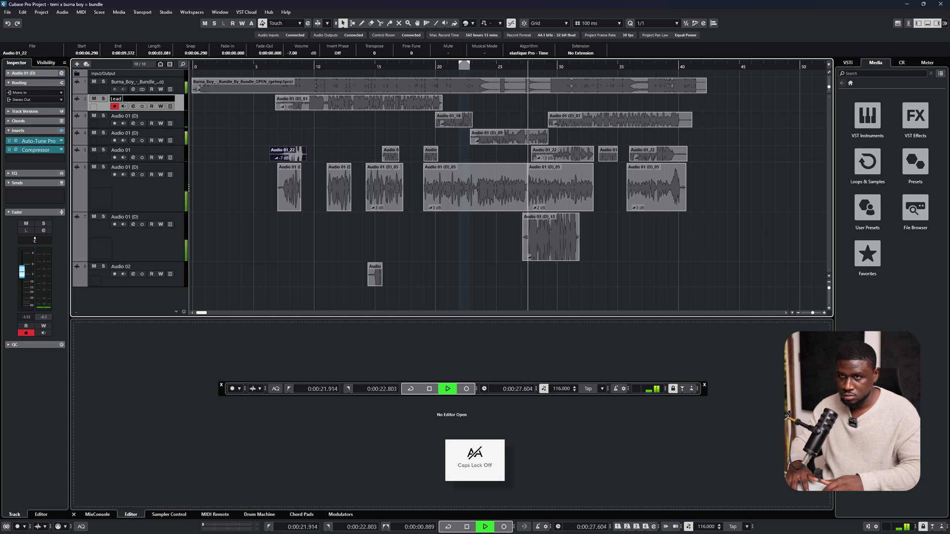
type("Lead vox")
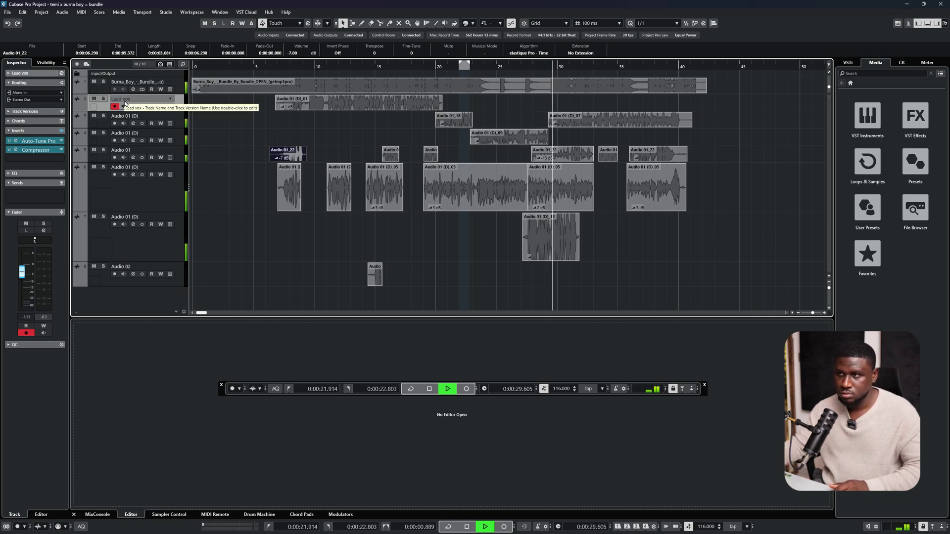
key("Return")
Rename the Audio 01 (D) track directly below Lead vox as "Lead vox 2"
double_click(137, 116)
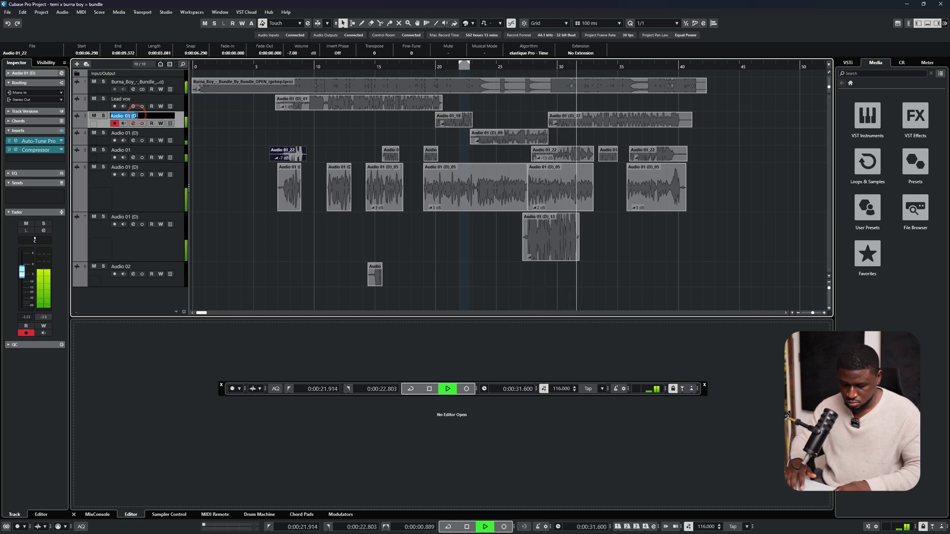
key("Caps_Lock")
type("Lead vox")
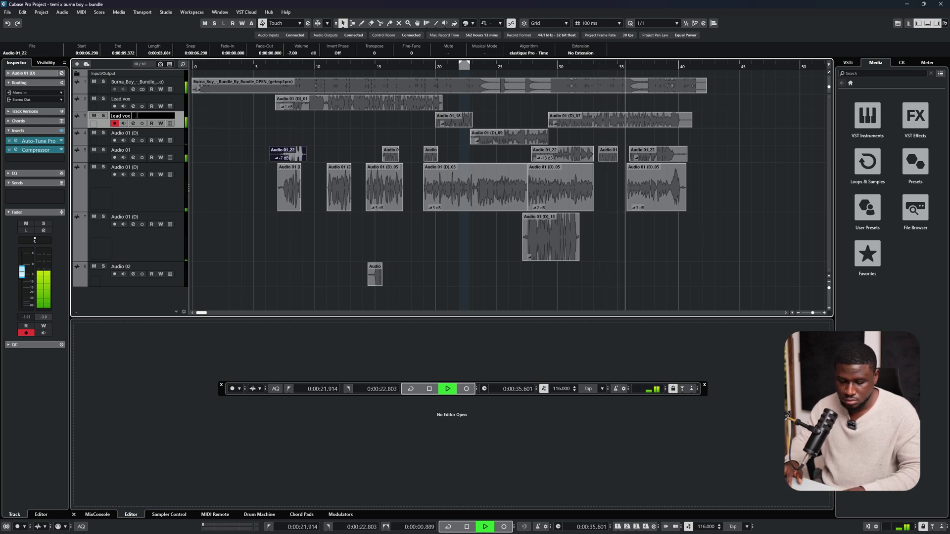
type(" 2")
key("Return")
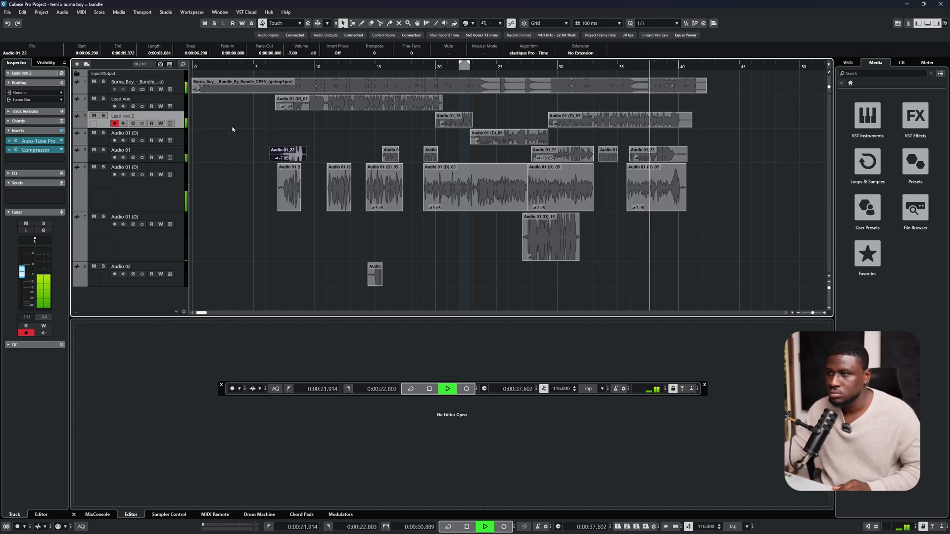
Open the name of the Audio 01 (D) track directly below Lead vox 2 for editing
left_click(165, 139)
double_click(165, 139)
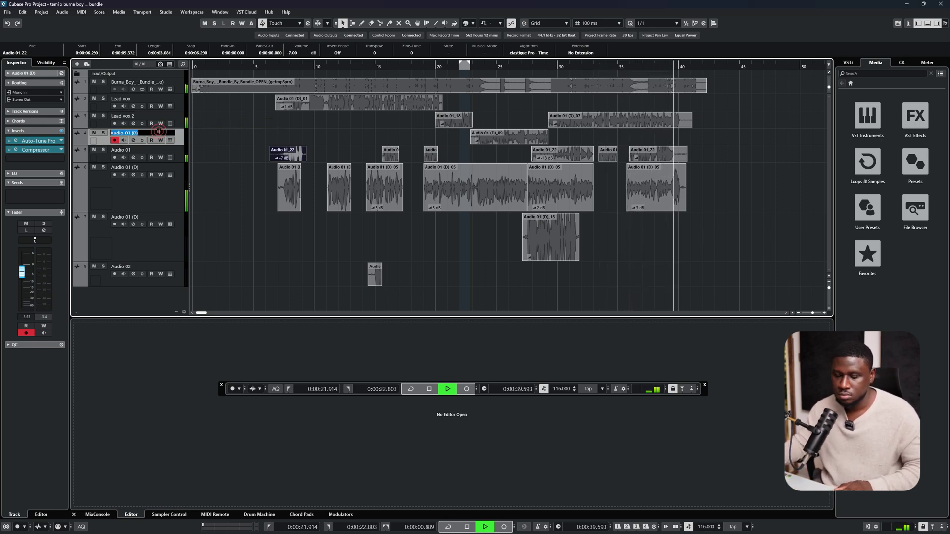